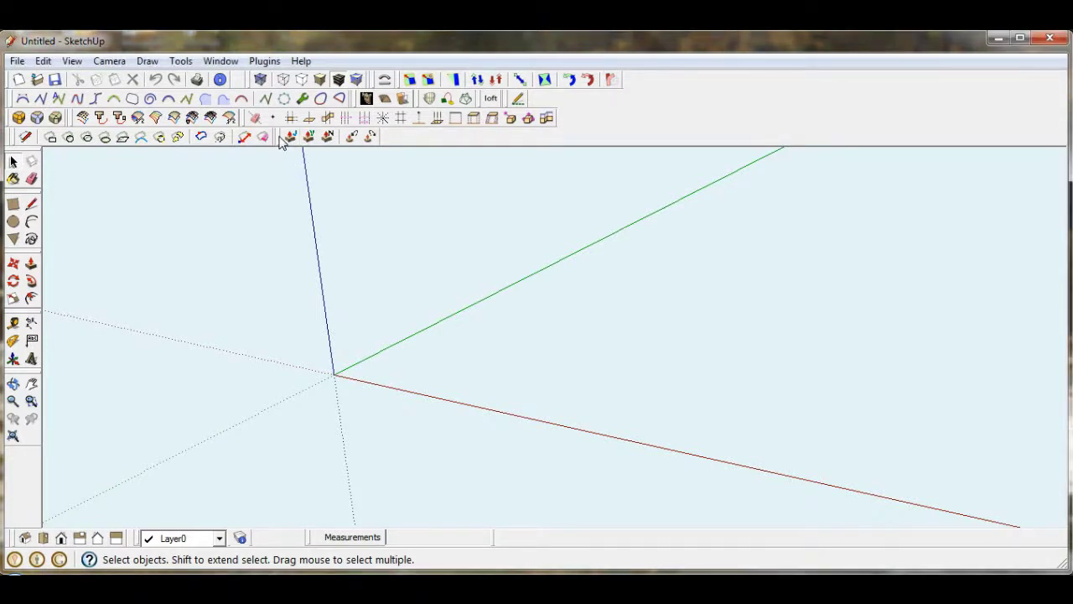
# Shift the plugin toolbar right and back, then return to the homer plugin web page
pyautogui.moveTo(348, 144); pyautogui.dragTo(402, 139)
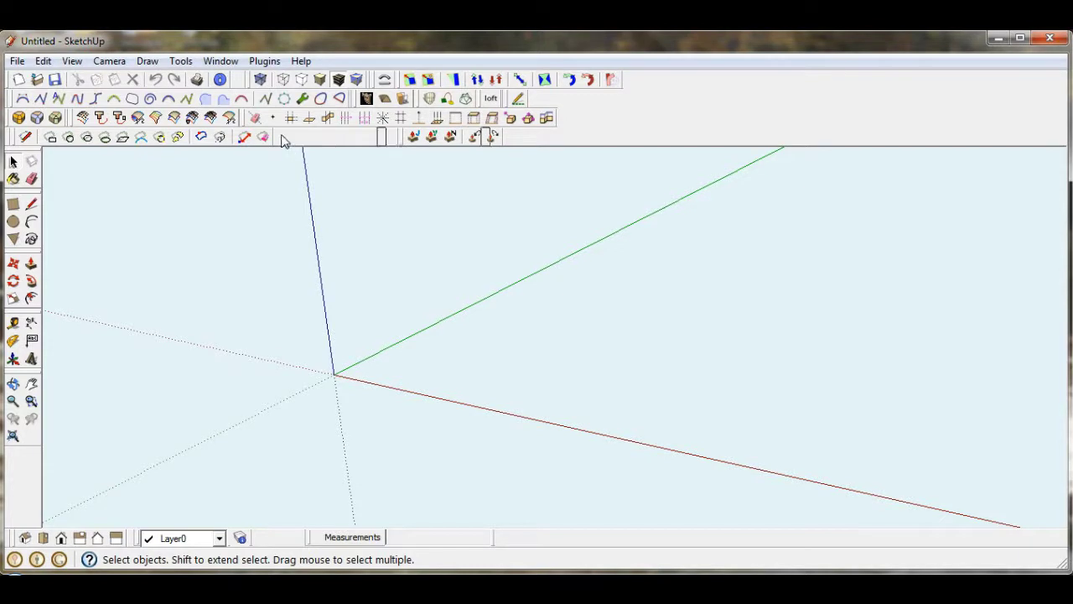
pyautogui.moveTo(282, 139); pyautogui.dragTo(283, 140)
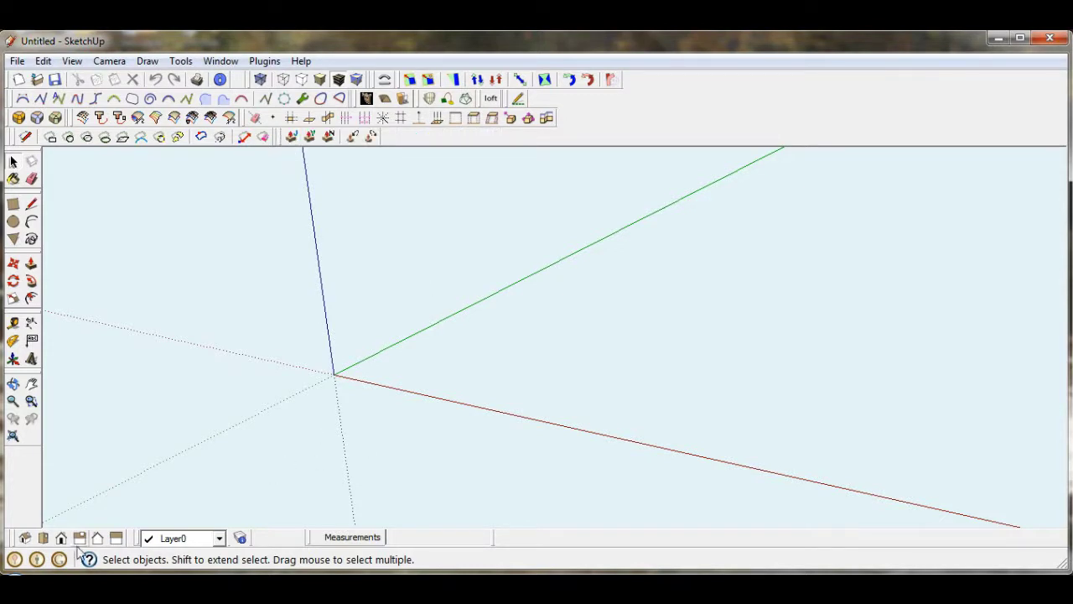
pyautogui.hotkey('alt', 'Tab')
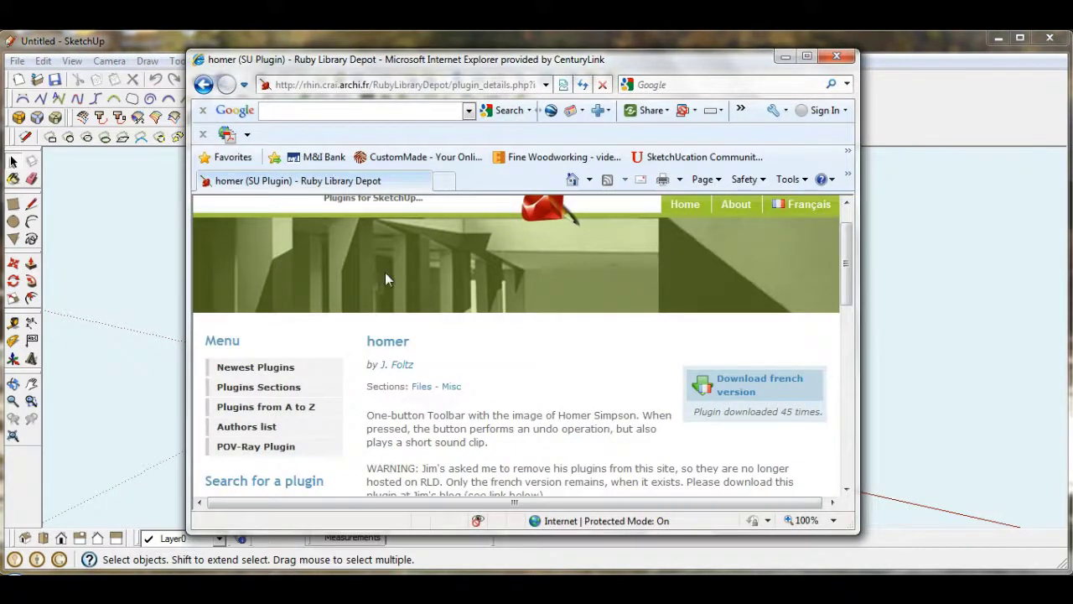
# Download the French version of the homer plugin, choosing to save the zip file
pyautogui.scroll(1, 385, 273)
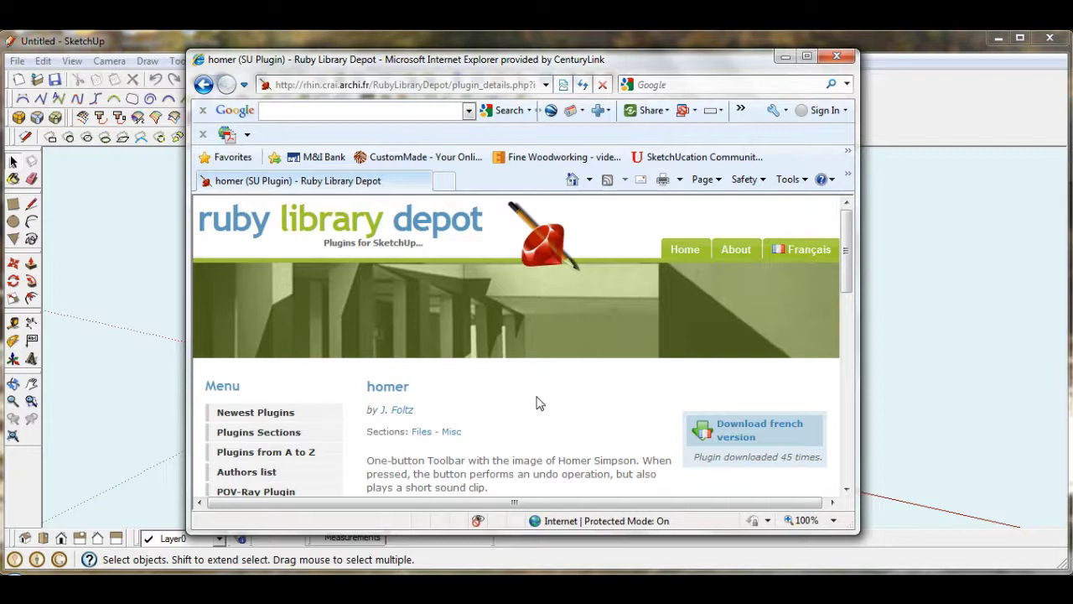
pyautogui.scroll(-5, 539, 404)
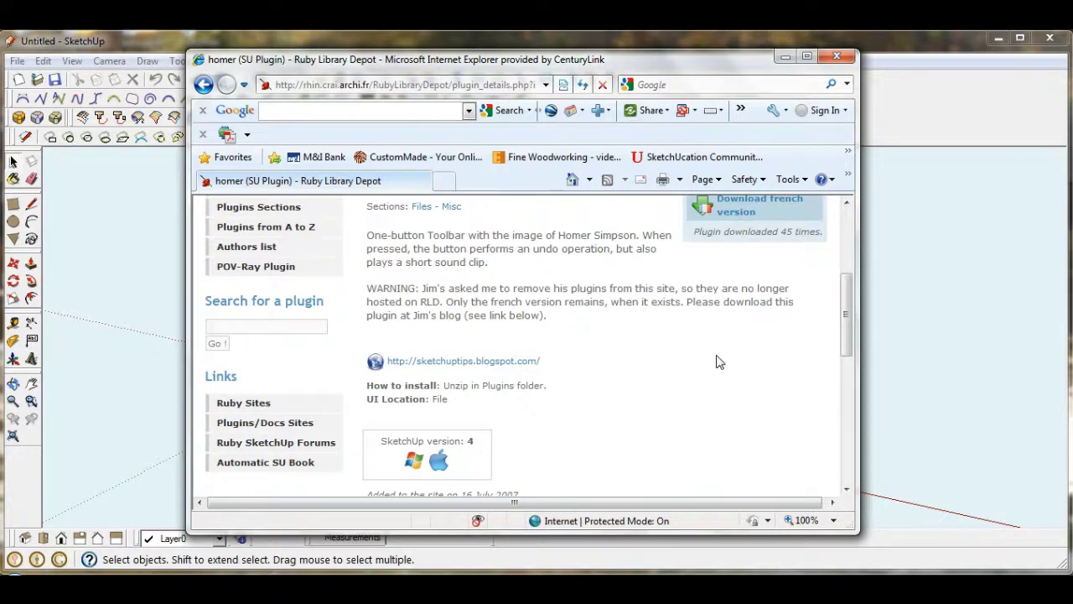
pyautogui.scroll(2, 711, 361)
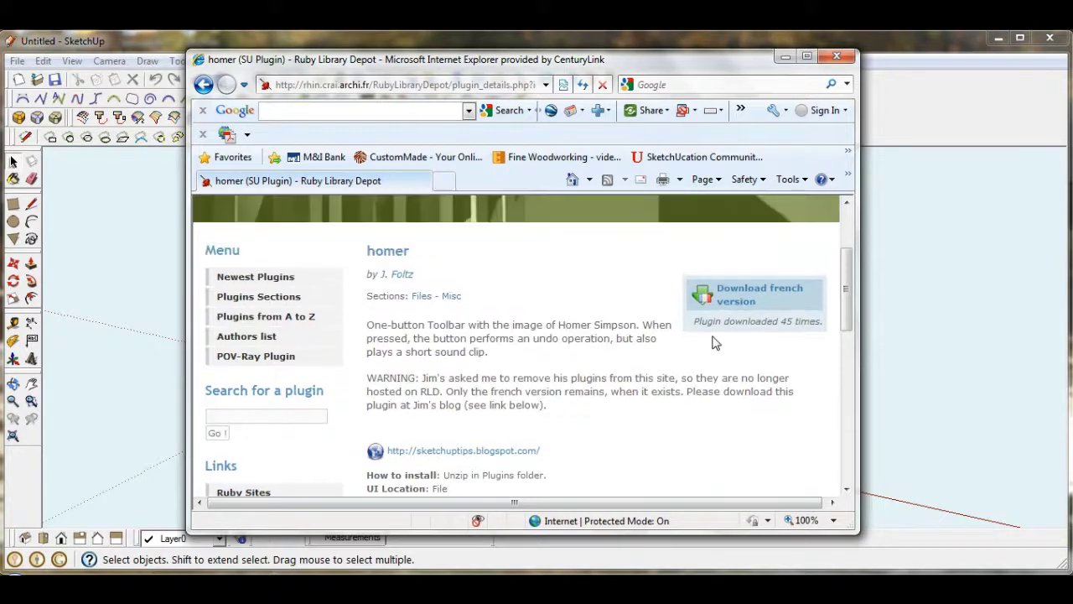
pyautogui.click(726, 296)
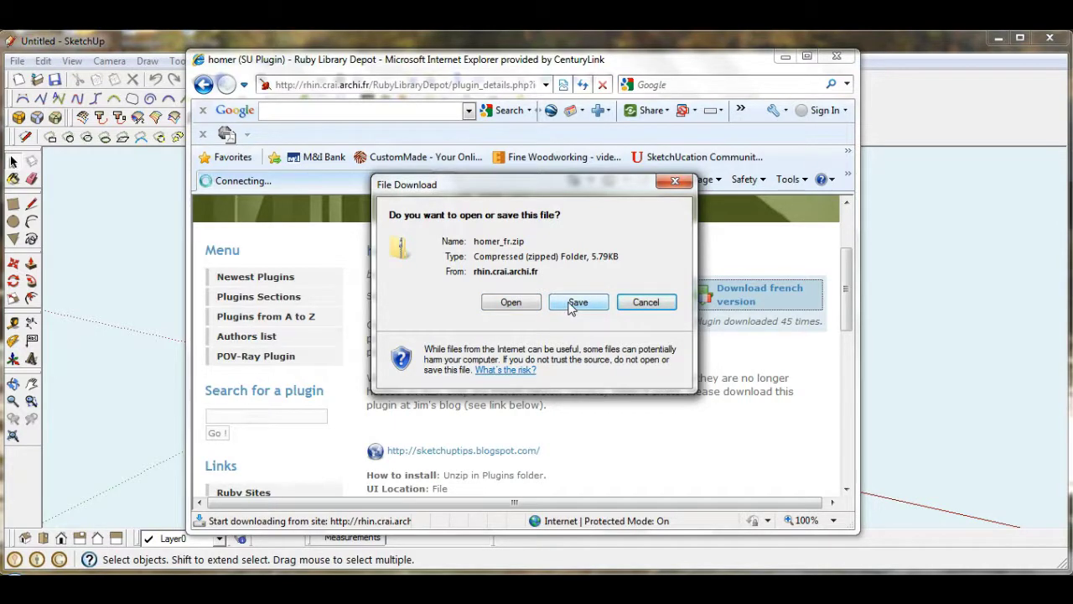
pyautogui.click(574, 304)
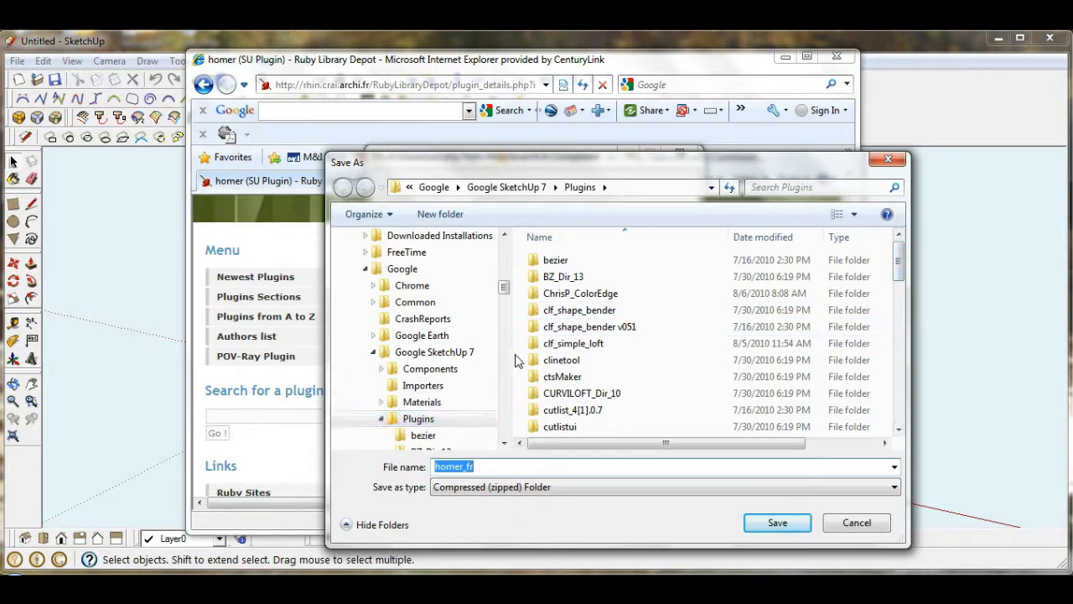
# Save homer_fr.zip into the Google SketchUp 7 Plugins folder
pyautogui.moveTo(504, 289); pyautogui.dragTo(504, 252)
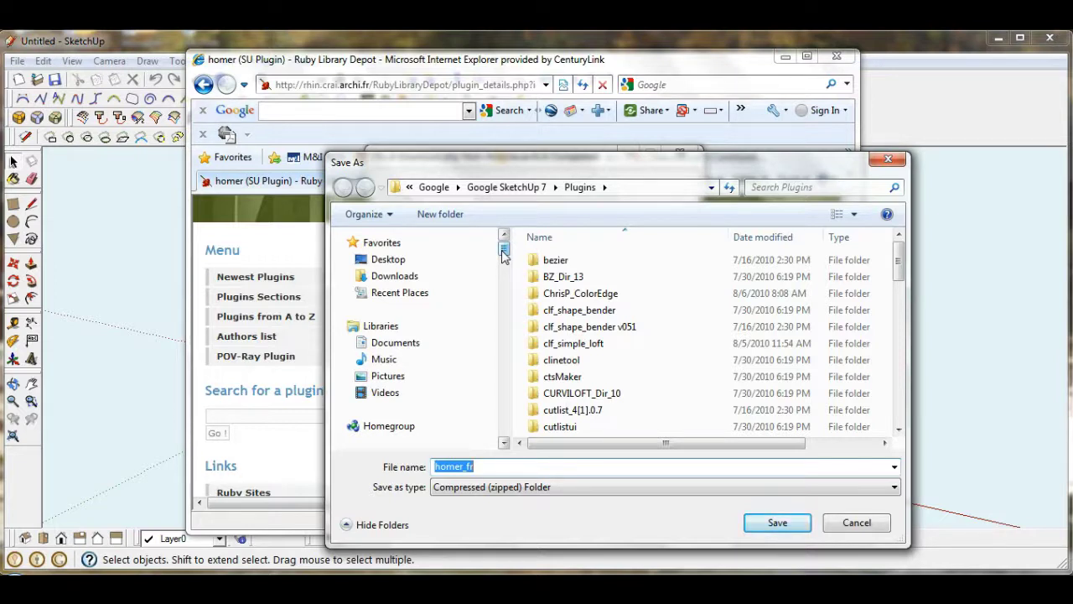
pyautogui.moveTo(504, 254); pyautogui.dragTo(505, 263)
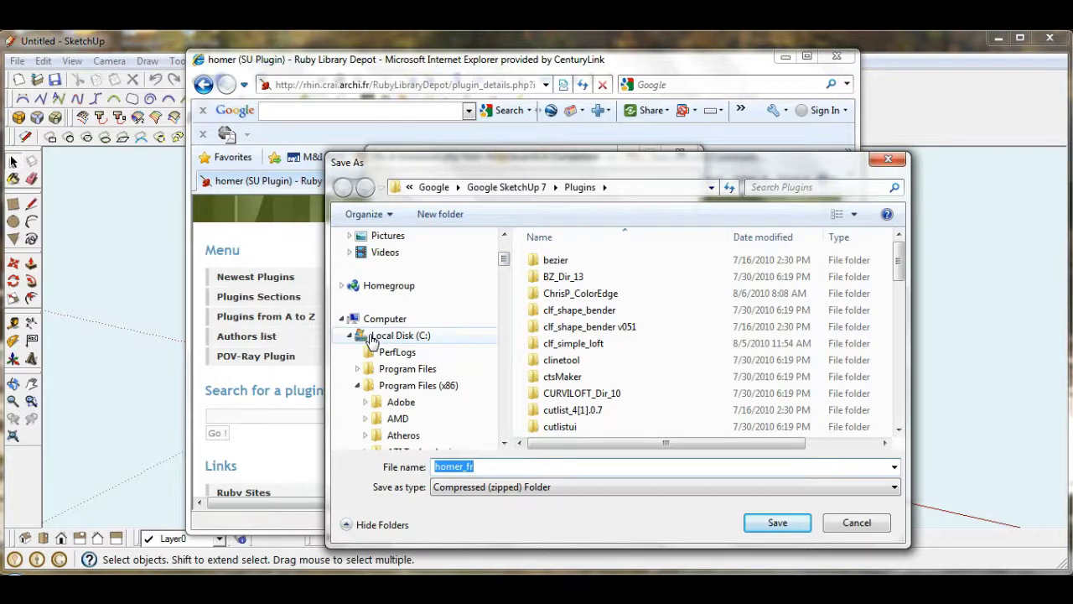
pyautogui.moveTo(504, 259); pyautogui.dragTo(506, 289)
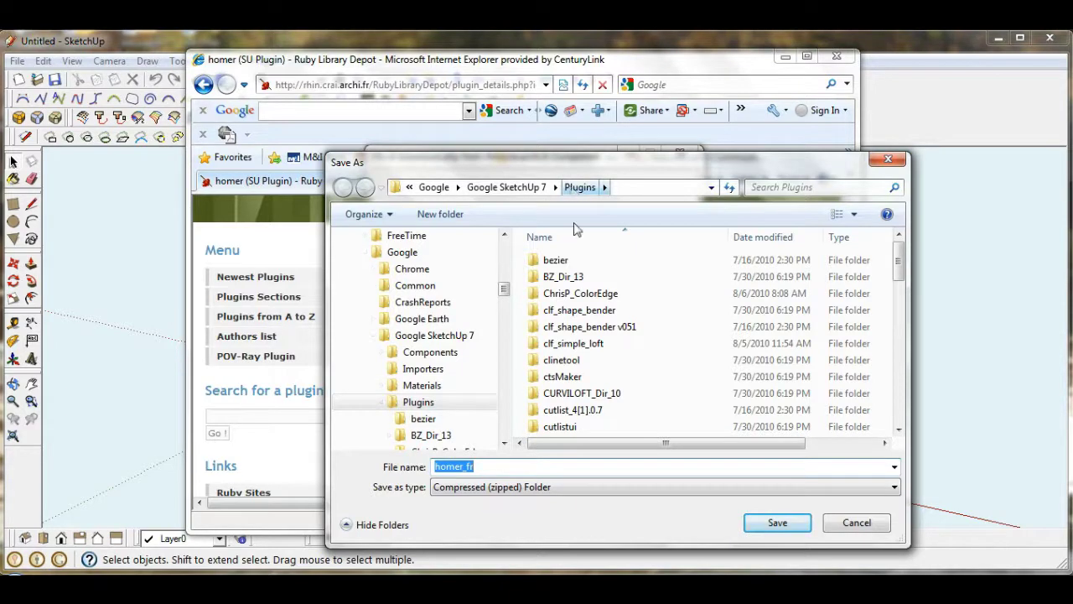
pyautogui.click(767, 523)
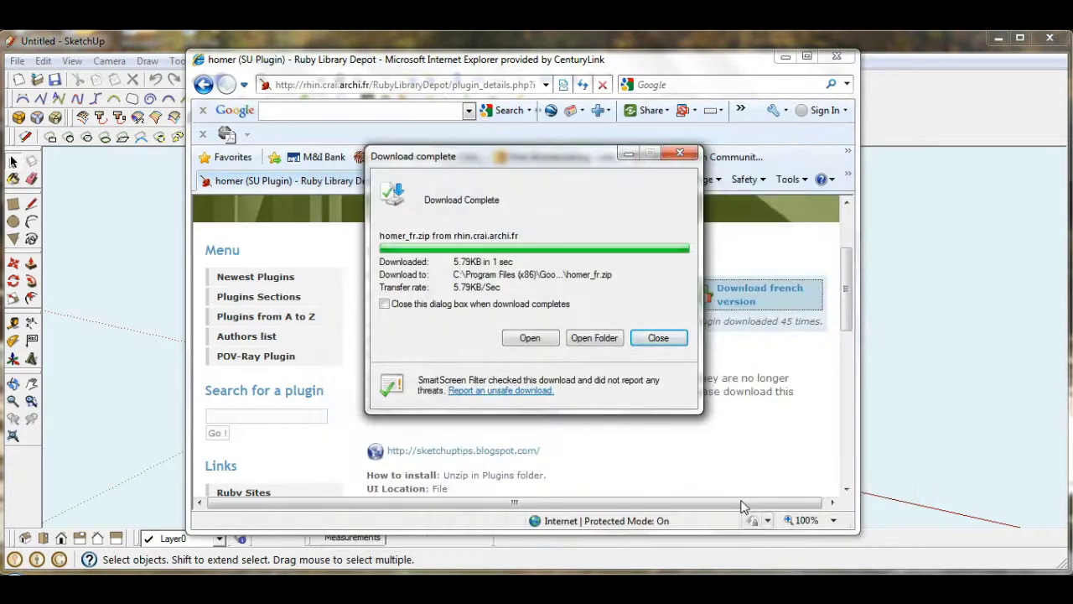
# Open the folder containing the download and close Internet Explorer
pyautogui.click(584, 339)
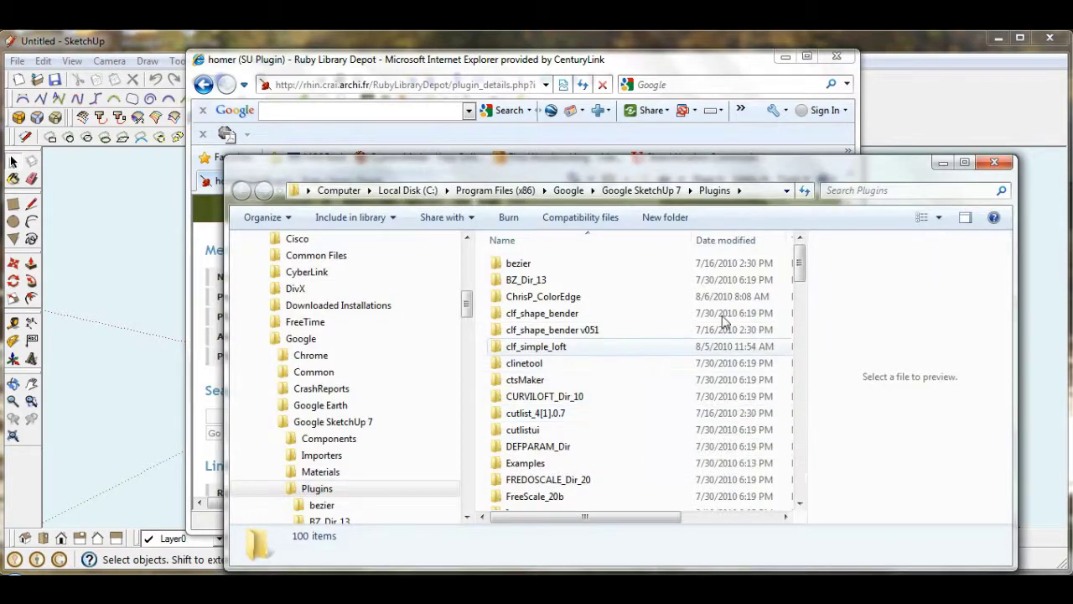
pyautogui.click(835, 57)
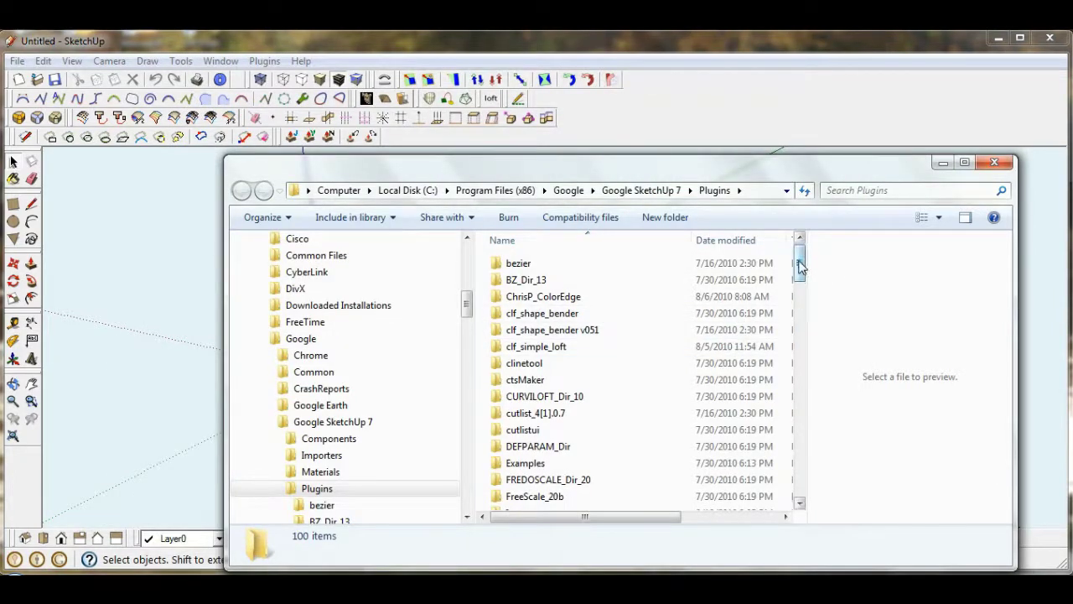
pyautogui.moveTo(799, 265); pyautogui.dragTo(798, 415)
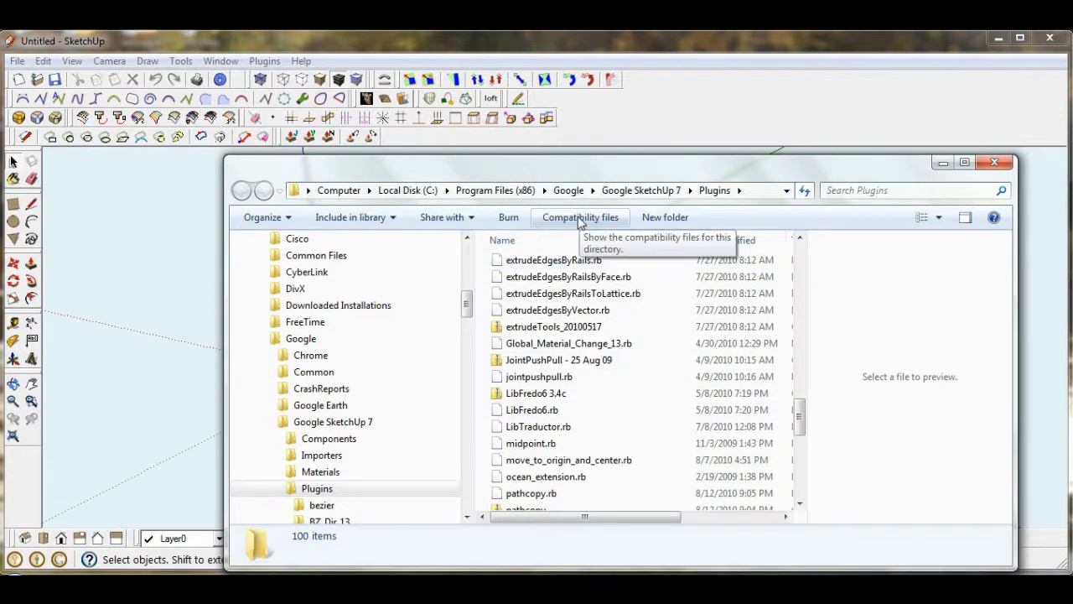
# Move homer_fr from the Compatibility files copy into the real Plugins folder, approving the move
pyautogui.click(579, 220)
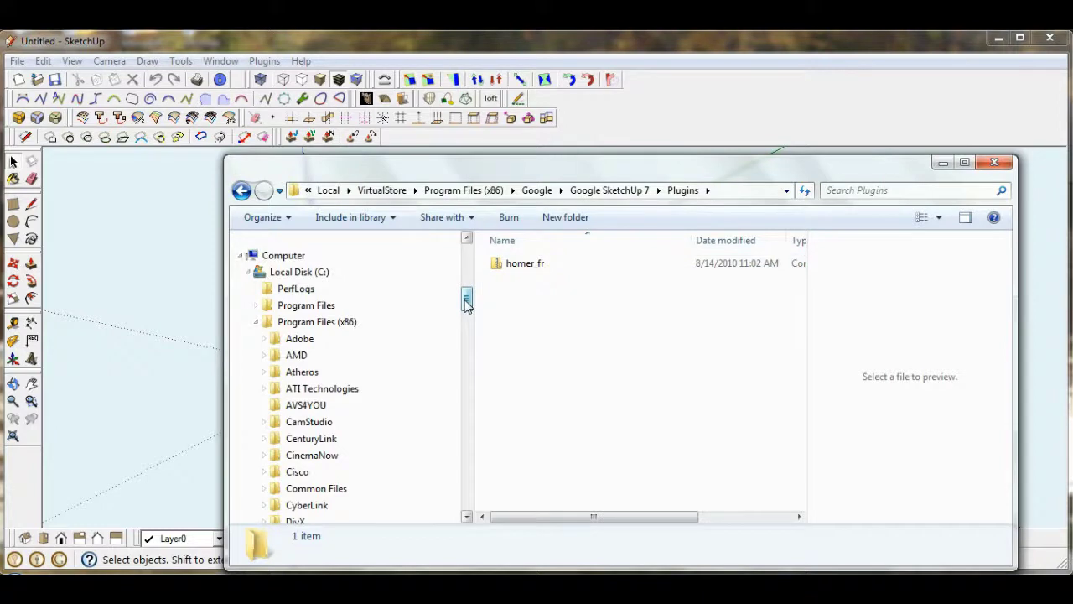
pyautogui.moveTo(467, 303); pyautogui.dragTo(470, 338)
pyautogui.moveTo(521, 265); pyautogui.dragTo(317, 363)
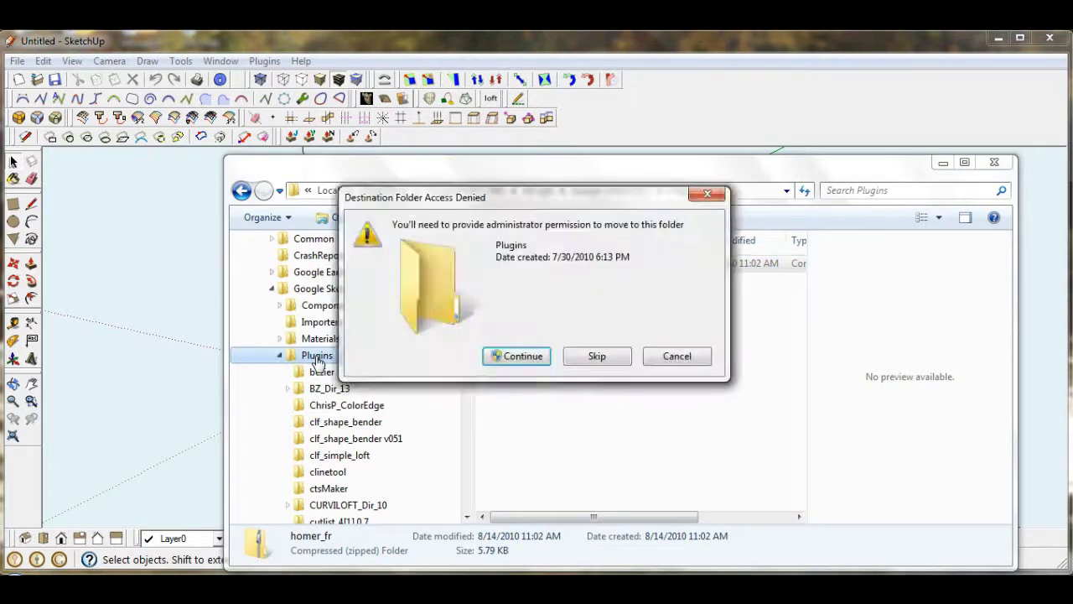
pyautogui.click(516, 356)
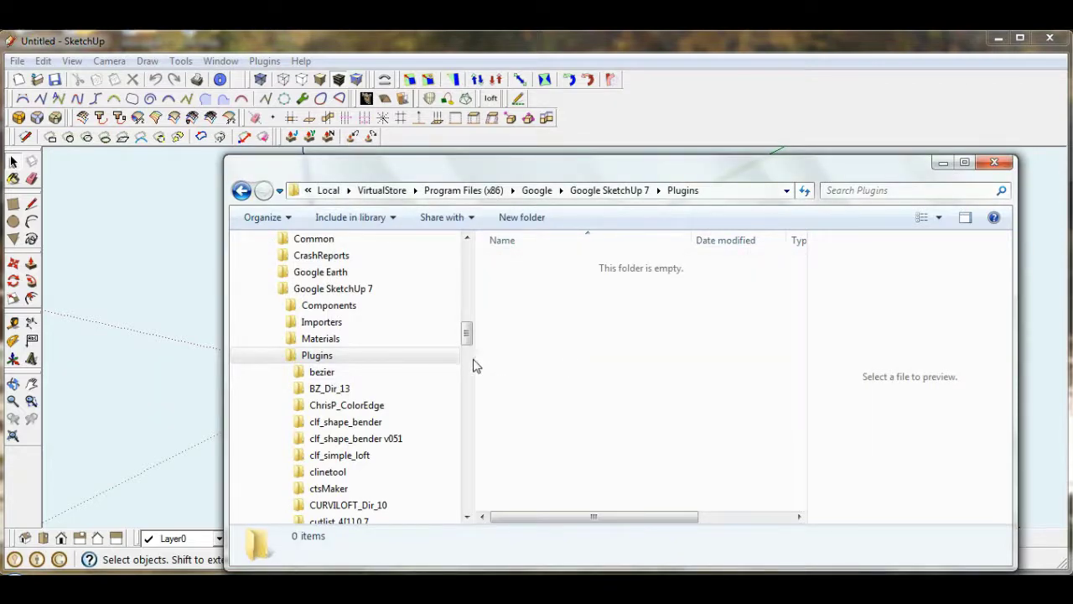
pyautogui.click(319, 356)
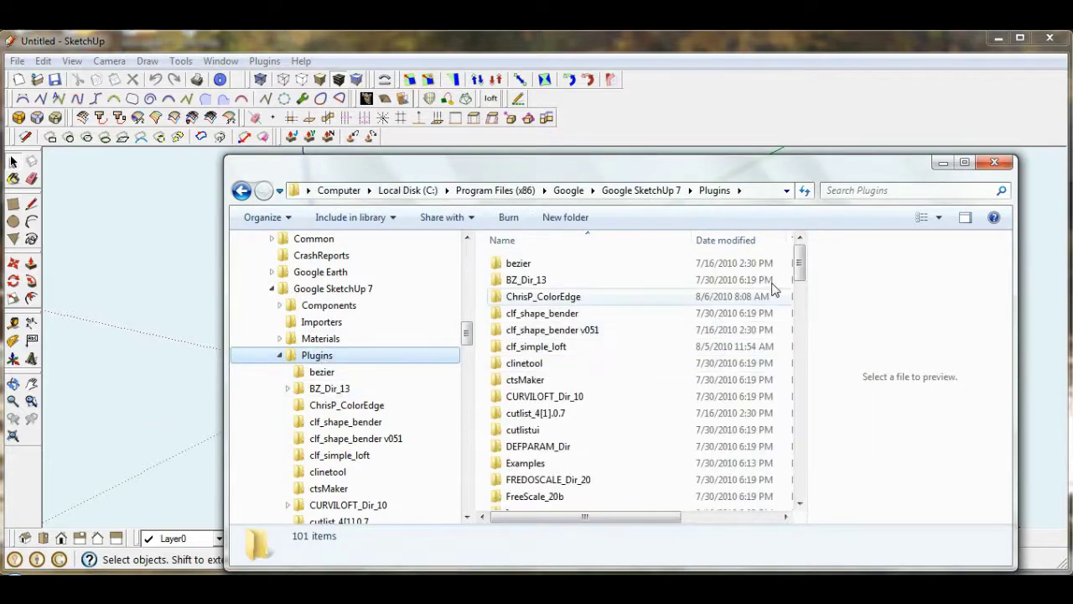
# Extract homer_fr.zip directly into Plugins, without a homer_fr subfolder, granting administrator permission
pyautogui.moveTo(801, 264); pyautogui.dragTo(798, 409)
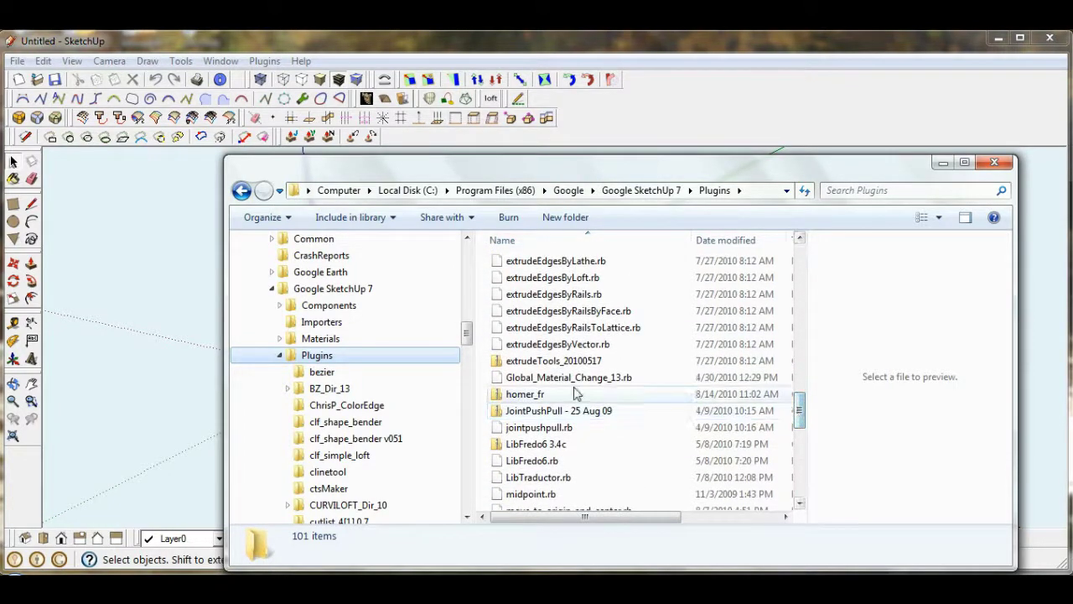
pyautogui.rightClick(529, 402)
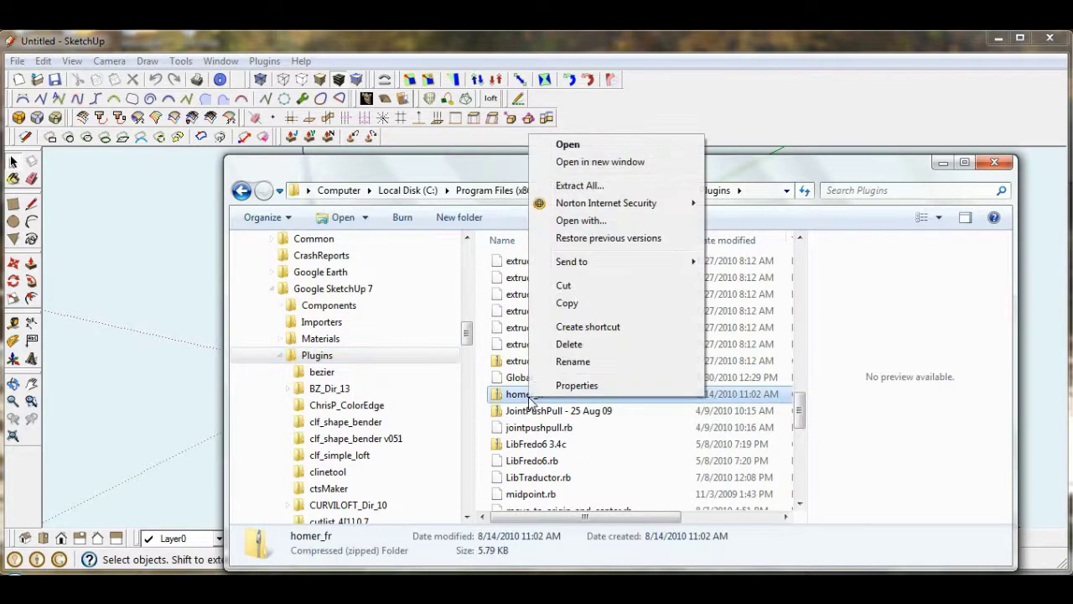
pyautogui.click(579, 186)
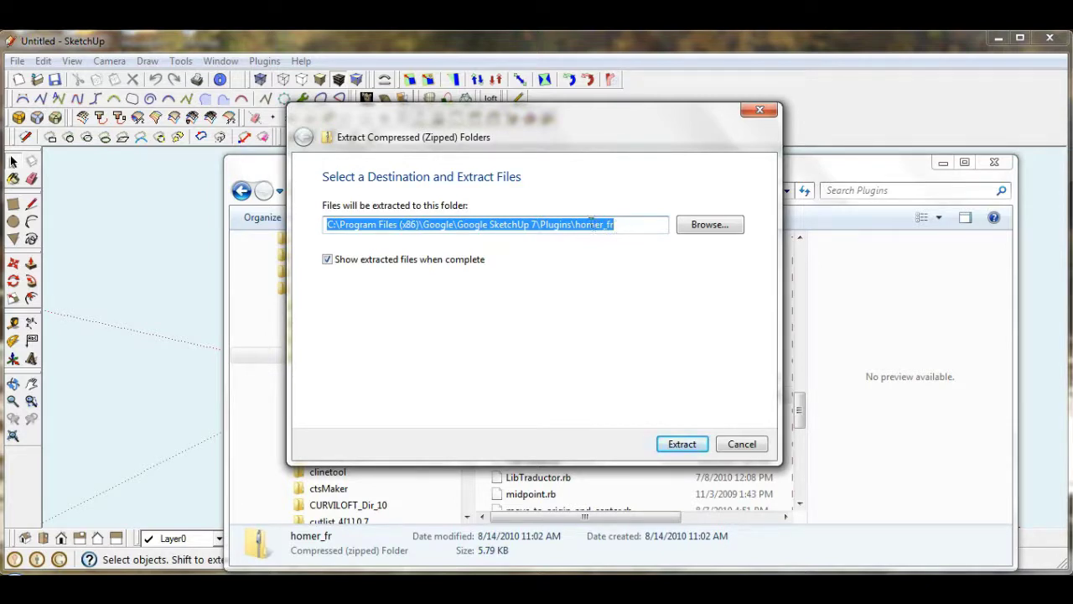
pyautogui.moveTo(616, 225); pyautogui.dragTo(577, 221)
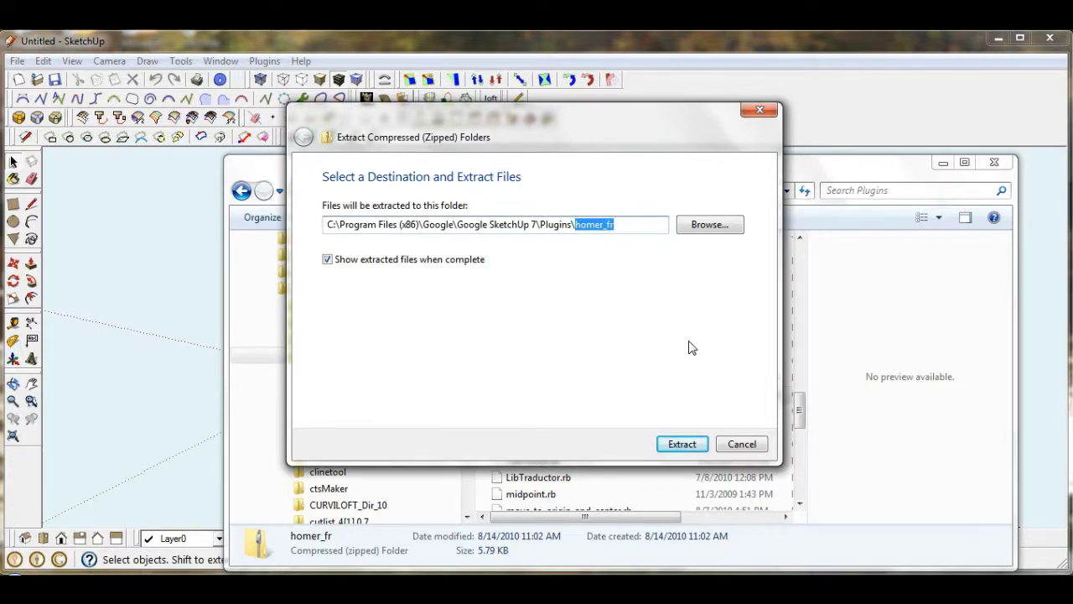
pyautogui.press('BackSpace')
pyautogui.click(709, 304)
pyautogui.click(681, 445)
pyautogui.click(543, 351)
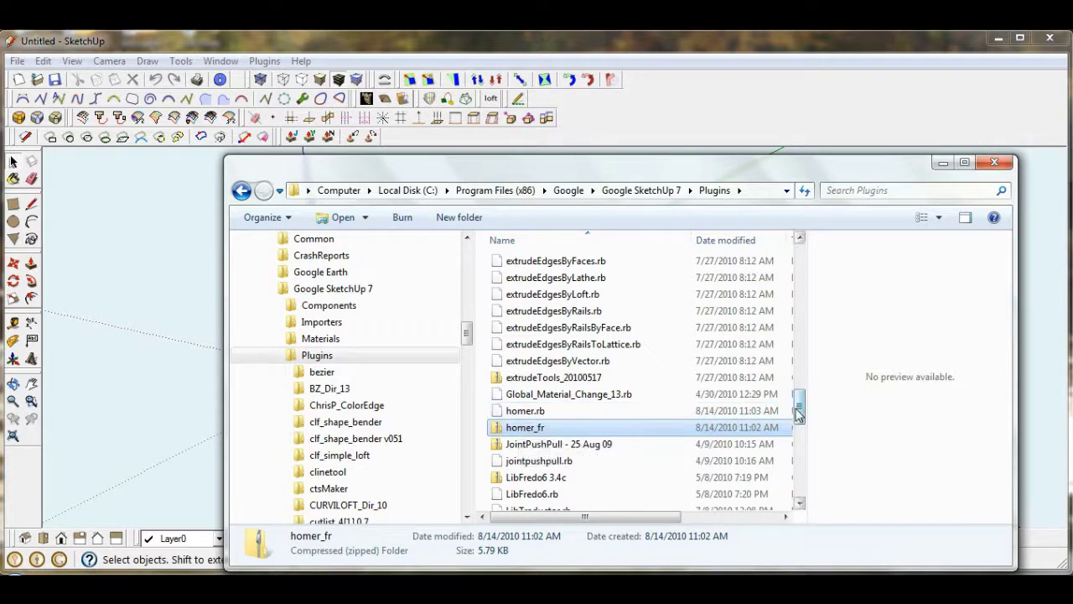
# Check the homer folder contains doh and homer, then close Windows Explorer
pyautogui.moveTo(799, 413); pyautogui.dragTo(802, 292)
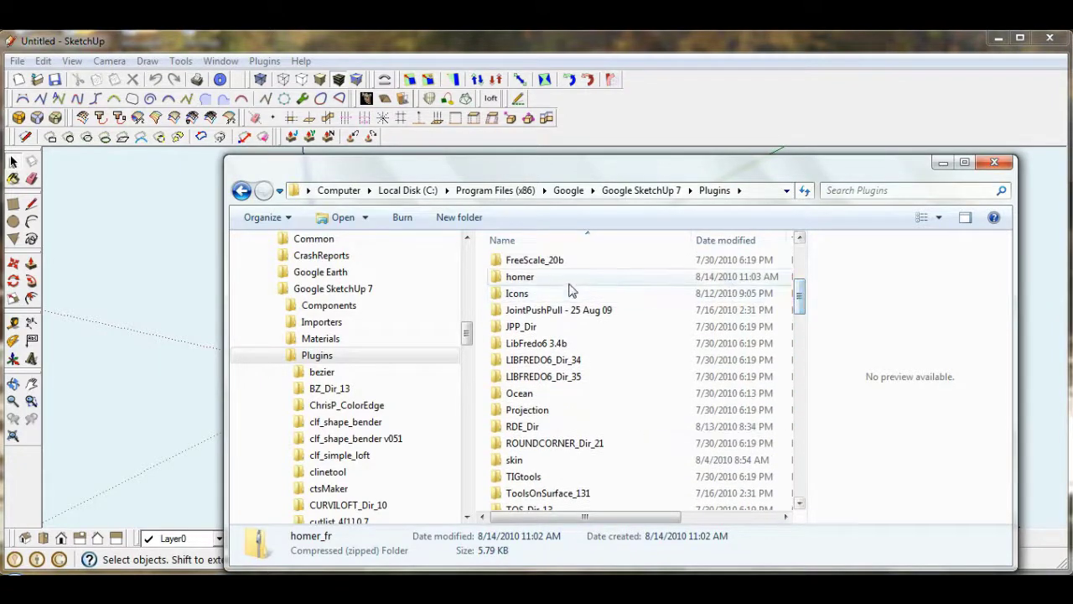
pyautogui.doubleClick(522, 277)
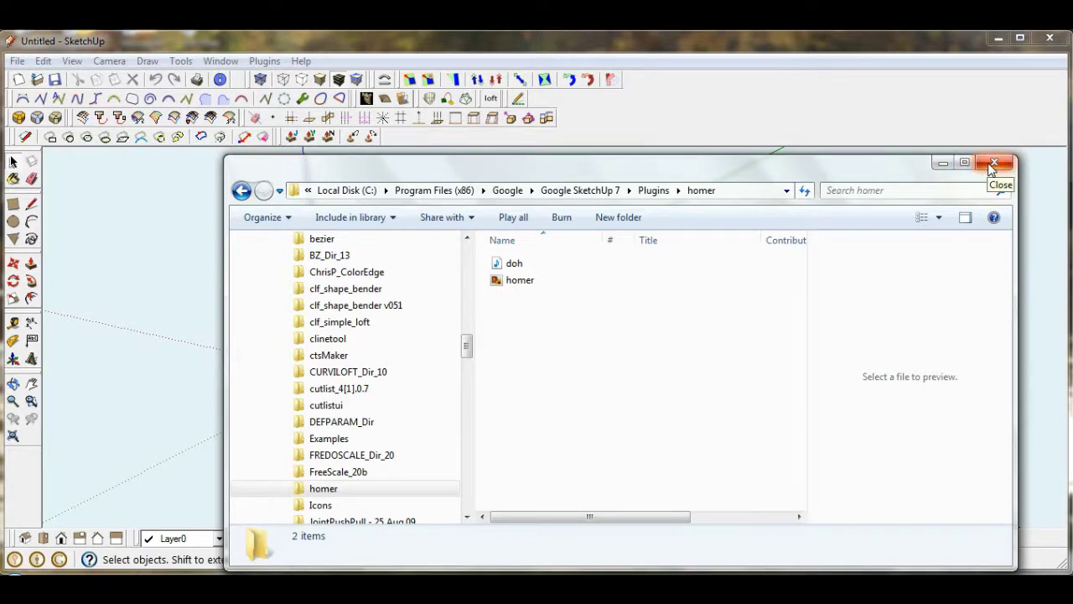
pyautogui.click(992, 164)
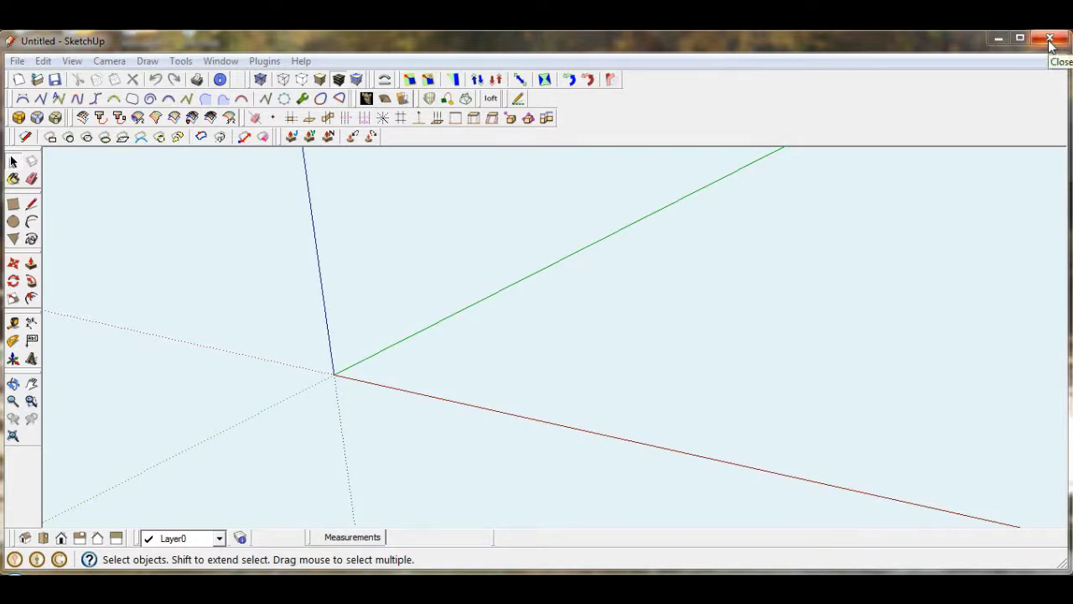
# Restart SketchUp, dock the Homer toolbar beside the others, and browse the plugin commands
pyautogui.click(1050, 39)
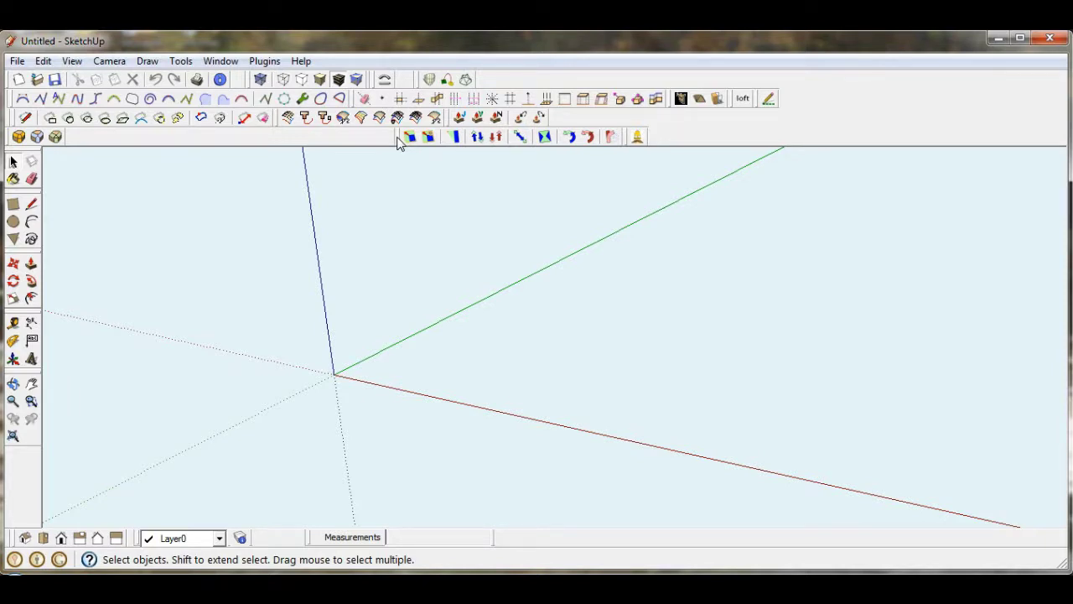
pyautogui.moveTo(399, 141); pyautogui.dragTo(67, 139)
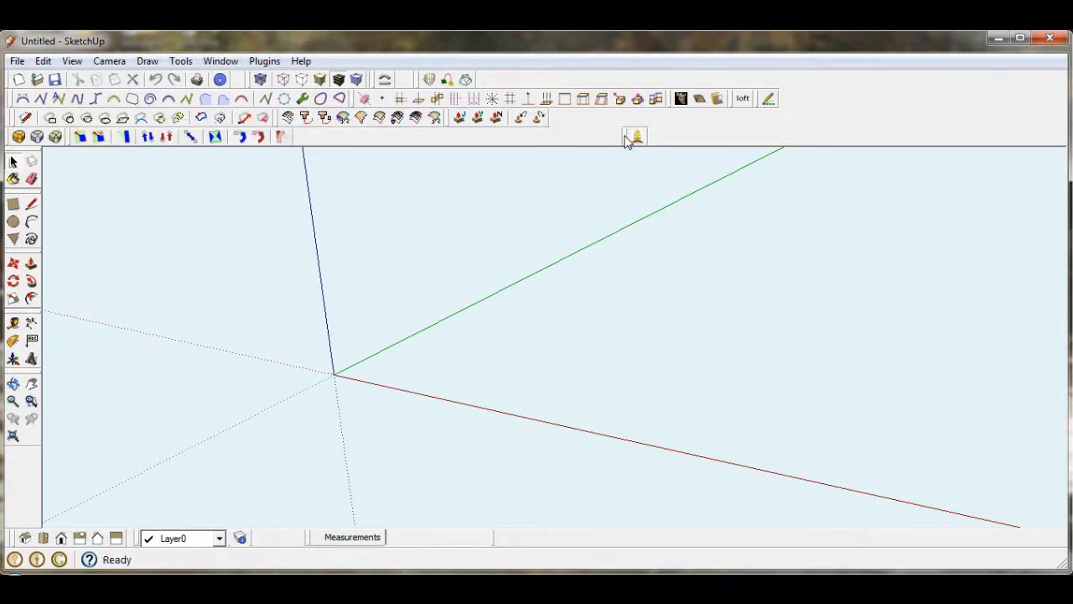
pyautogui.moveTo(624, 143); pyautogui.dragTo(305, 143)
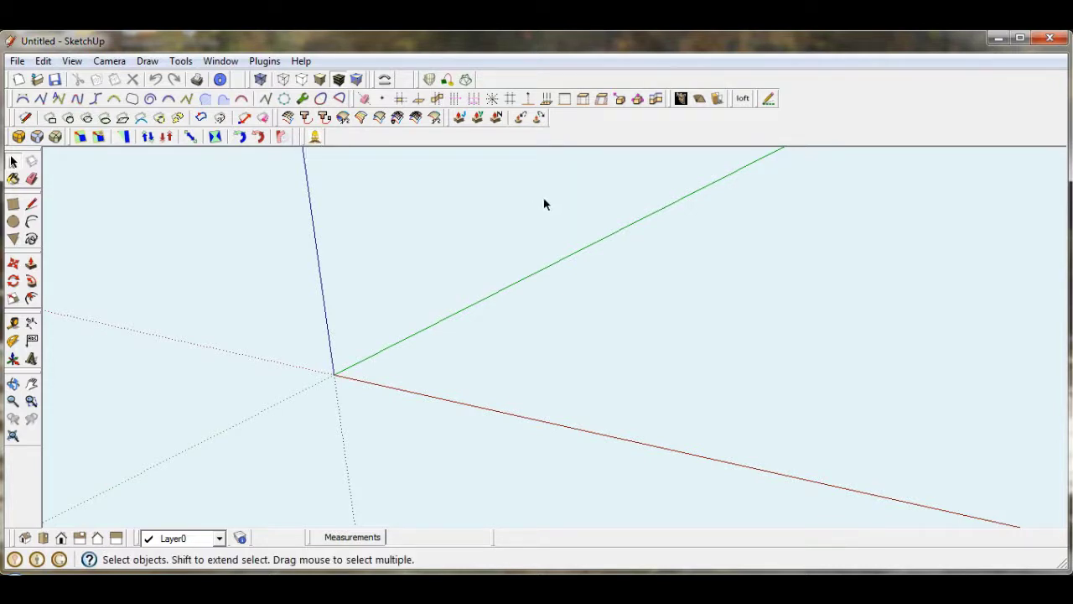
pyautogui.click(265, 62)
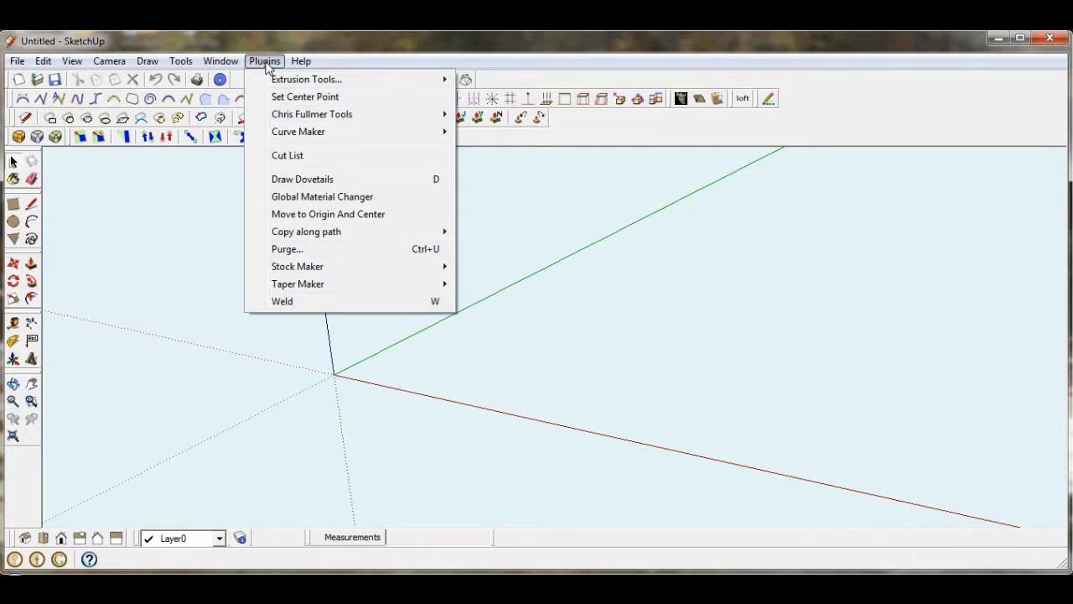
pyautogui.moveTo(181, 63)
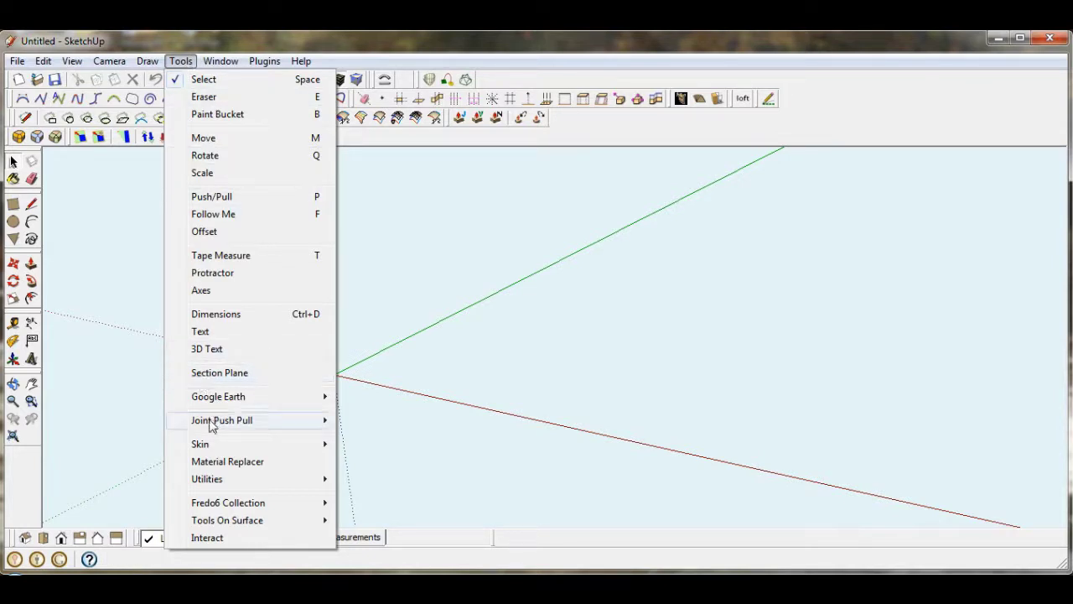
pyautogui.moveTo(212, 427)
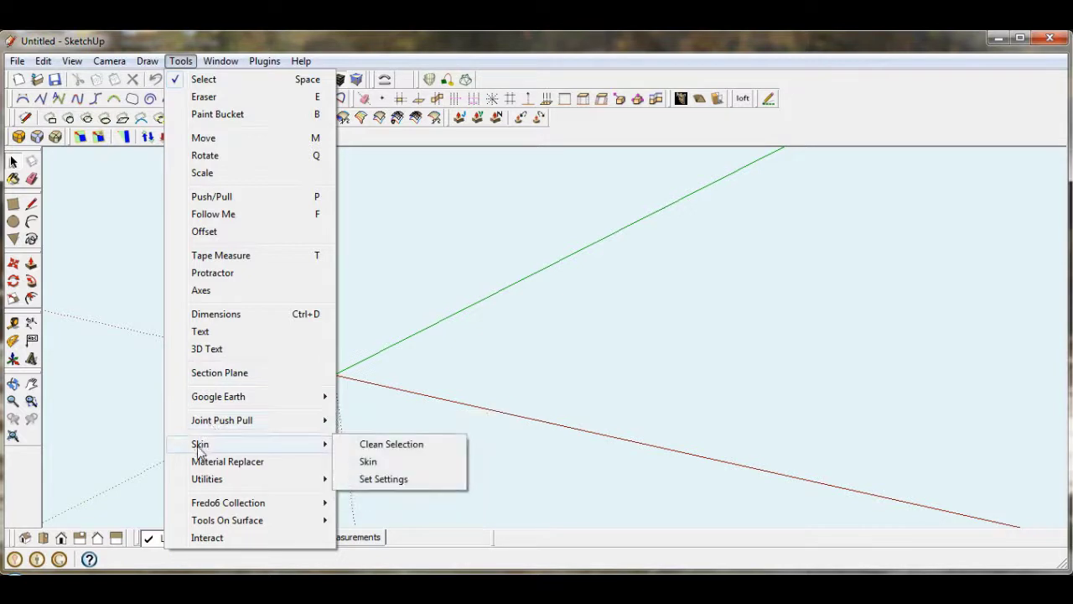
pyautogui.moveTo(202, 508)
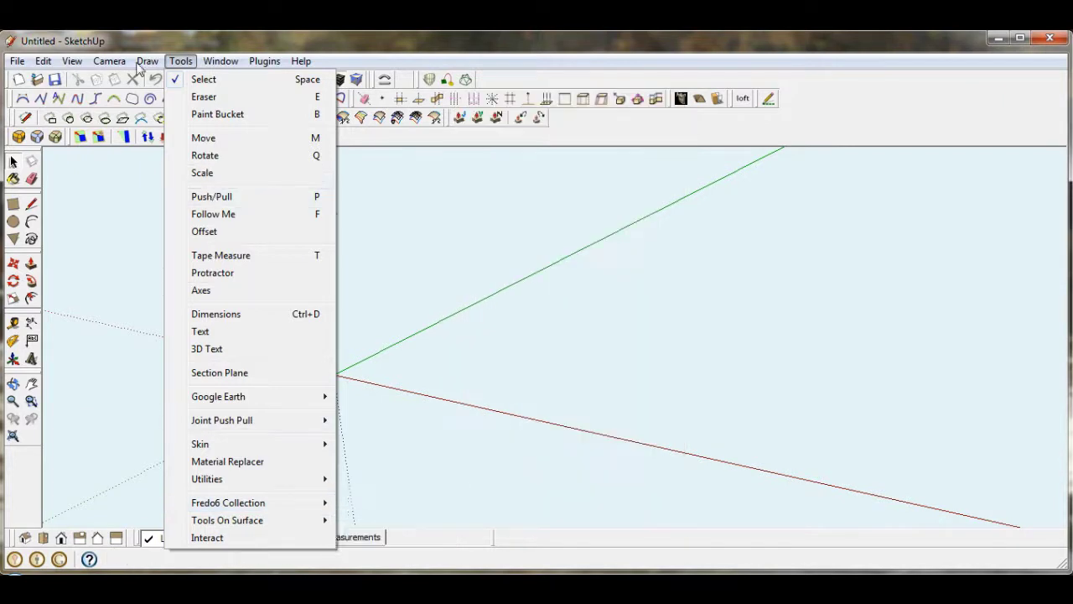
pyautogui.moveTo(143, 62)
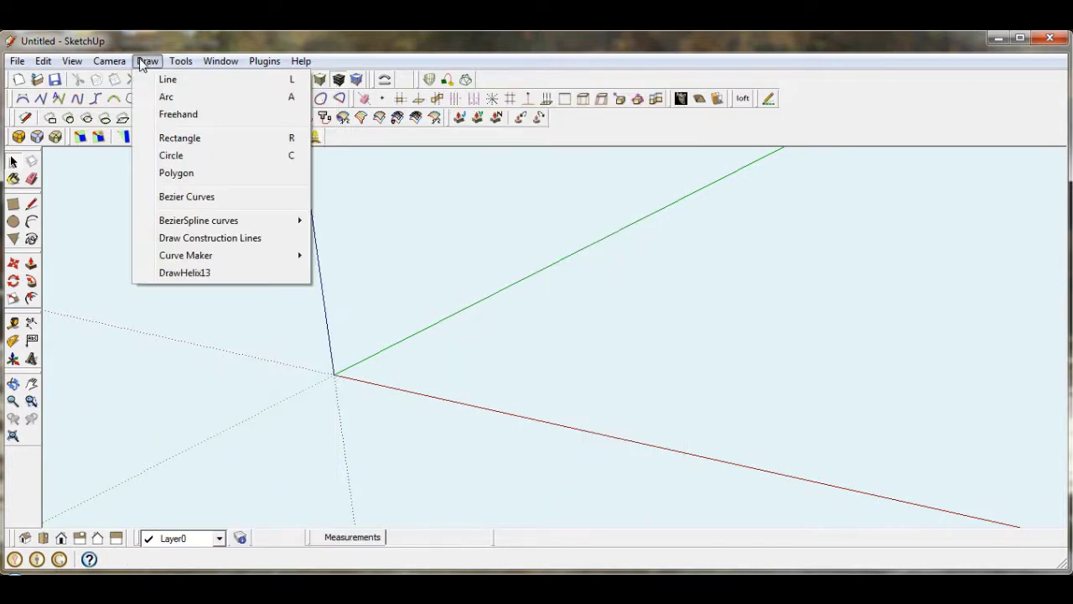
pyautogui.moveTo(178, 223)
pyautogui.click(429, 273)
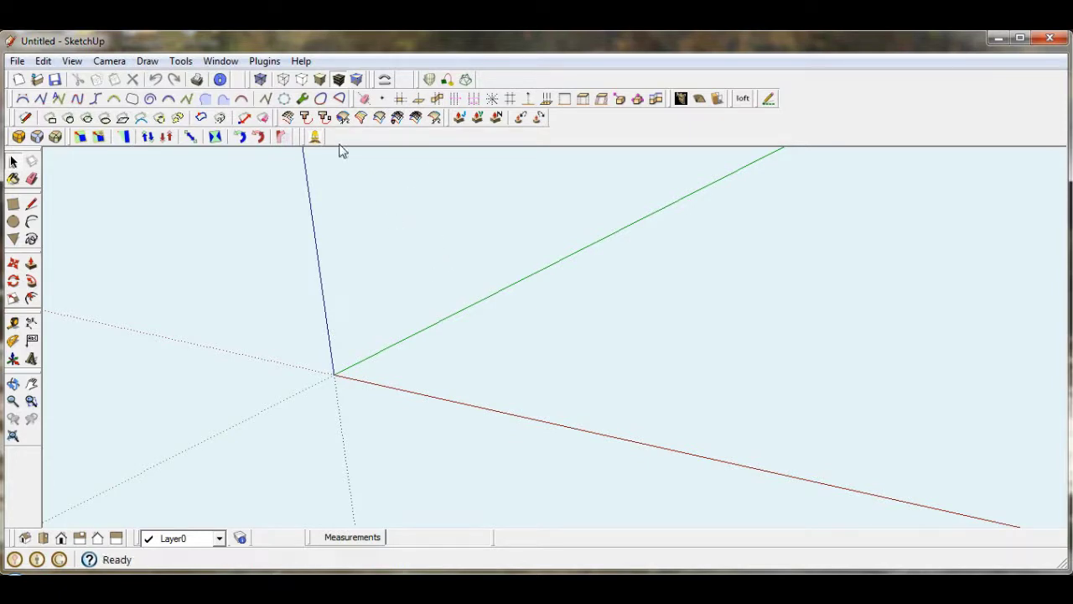
pyautogui.click(72, 63)
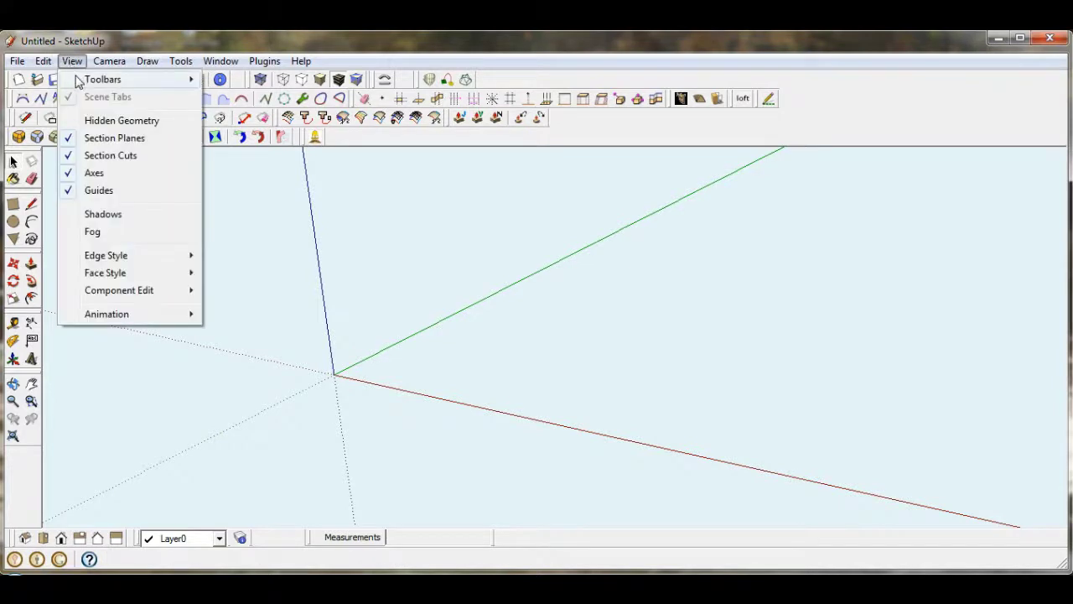
pyautogui.moveTo(82, 84)
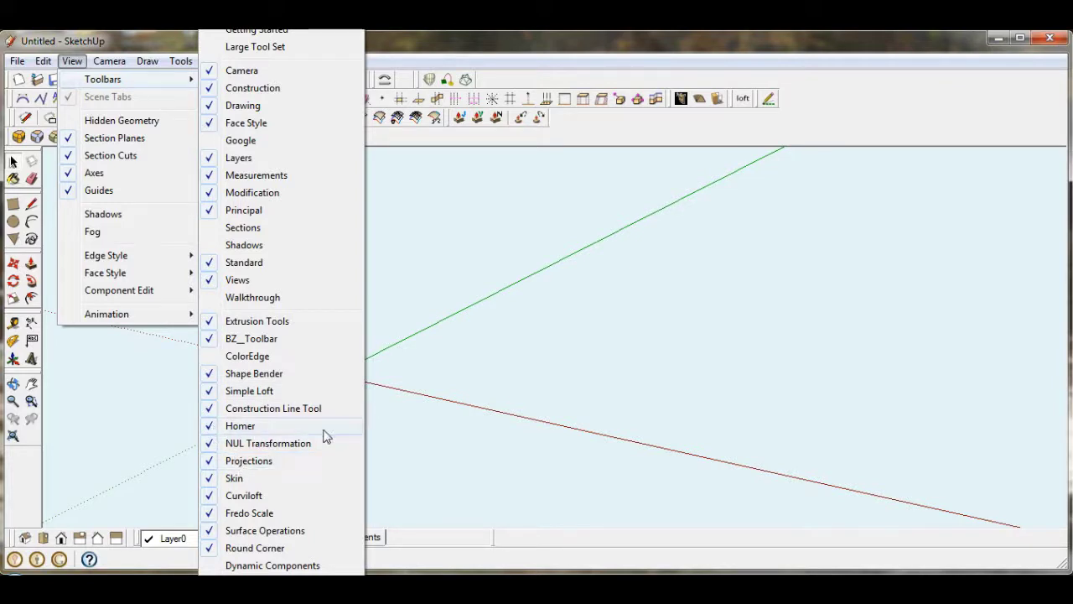
pyautogui.click(453, 250)
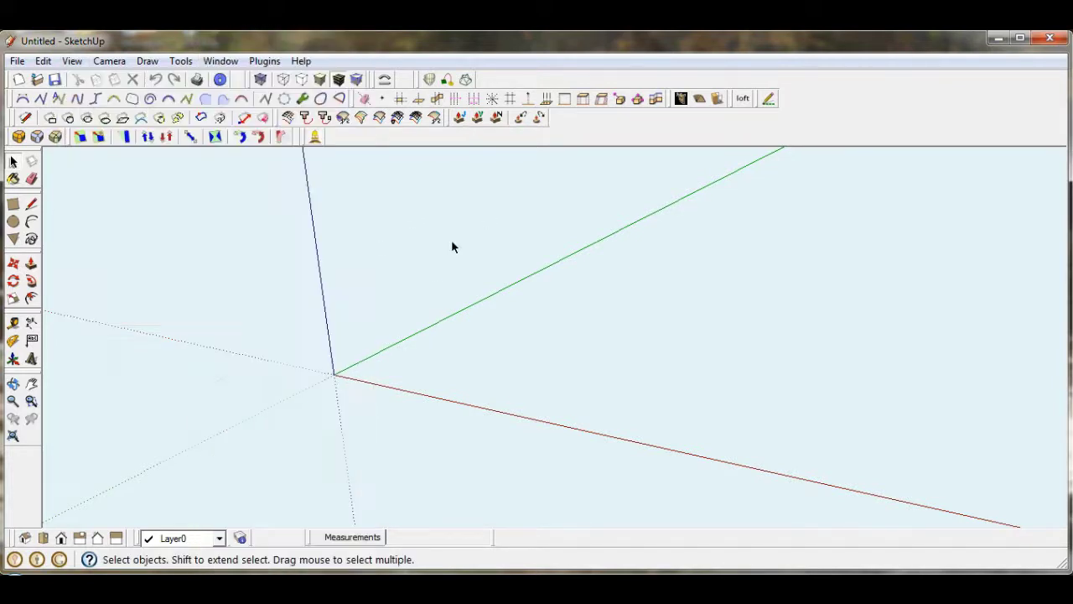
pyautogui.click(222, 62)
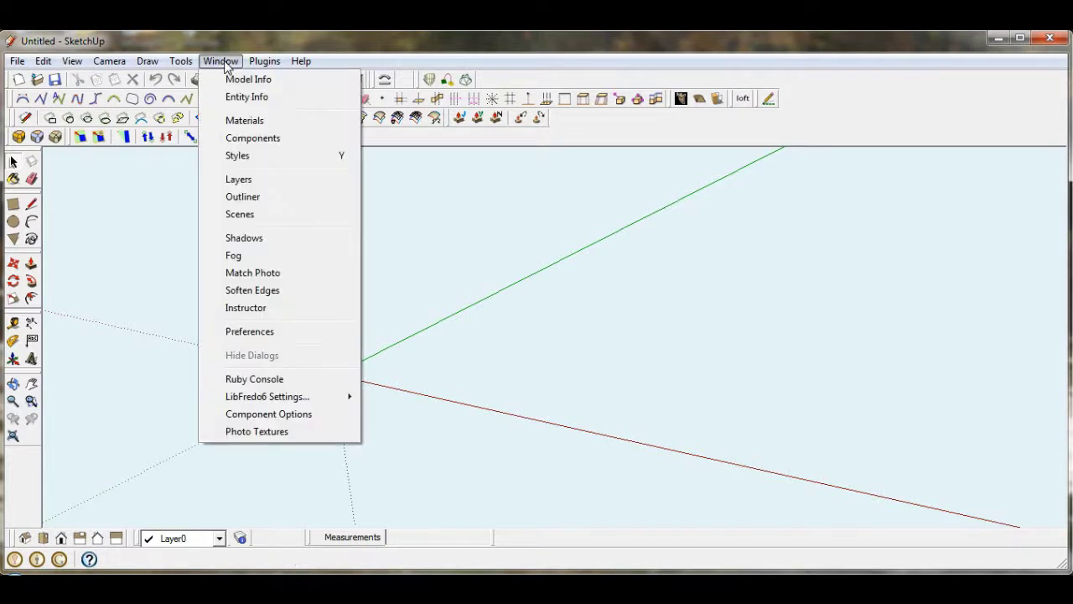
pyautogui.click(237, 334)
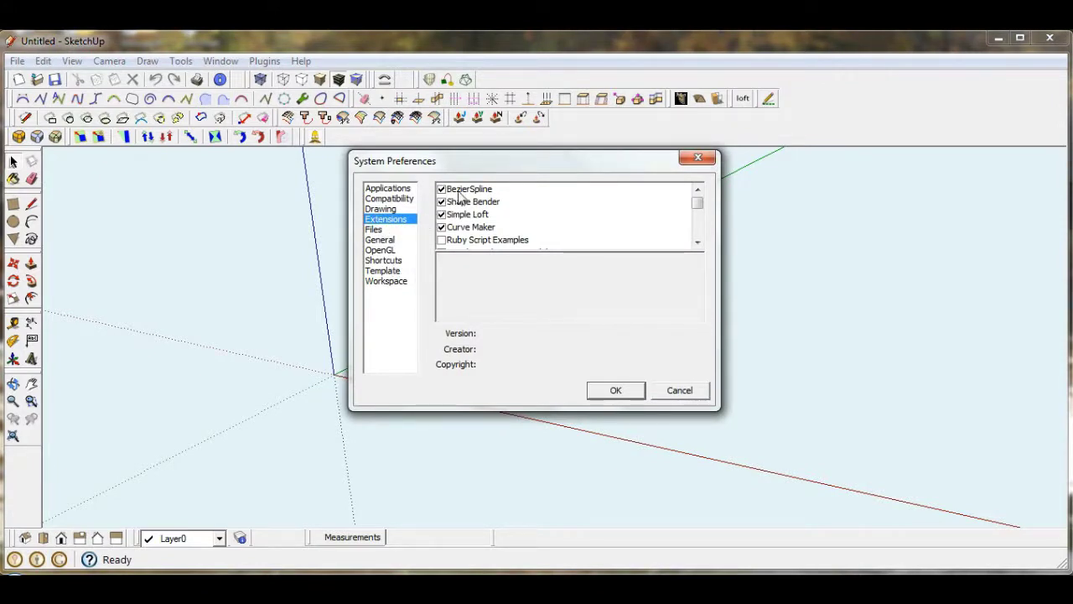
pyautogui.moveTo(704, 210); pyautogui.dragTo(698, 233)
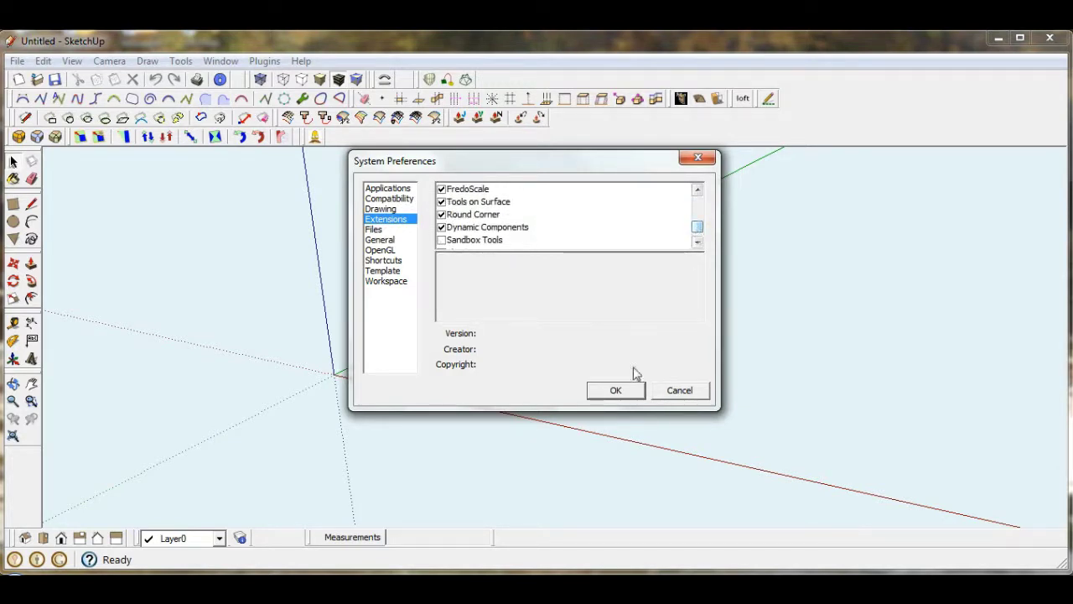
pyautogui.click(617, 390)
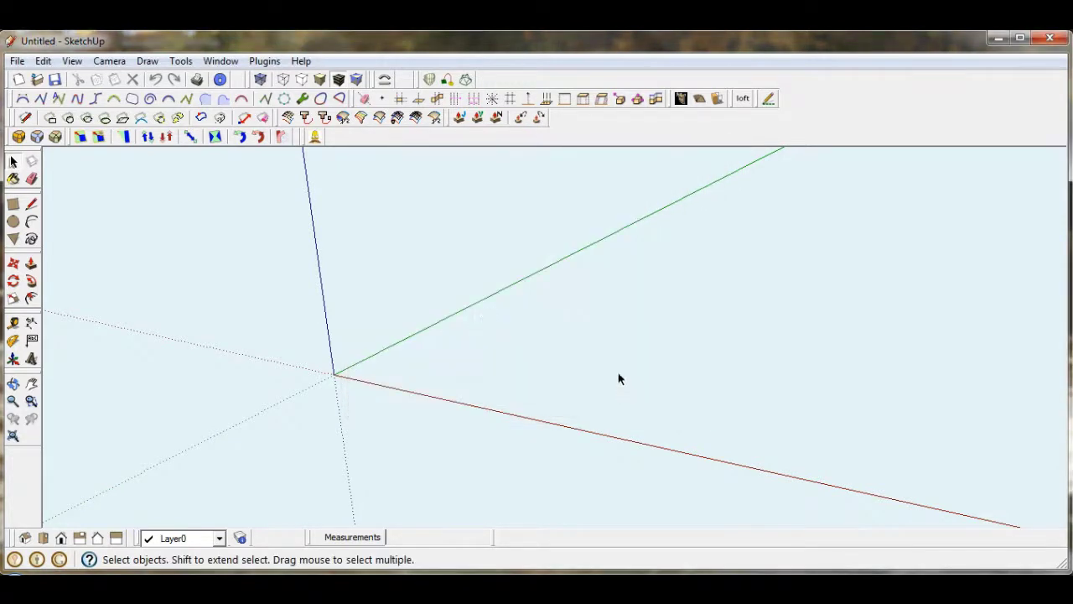
pyautogui.click(314, 136)
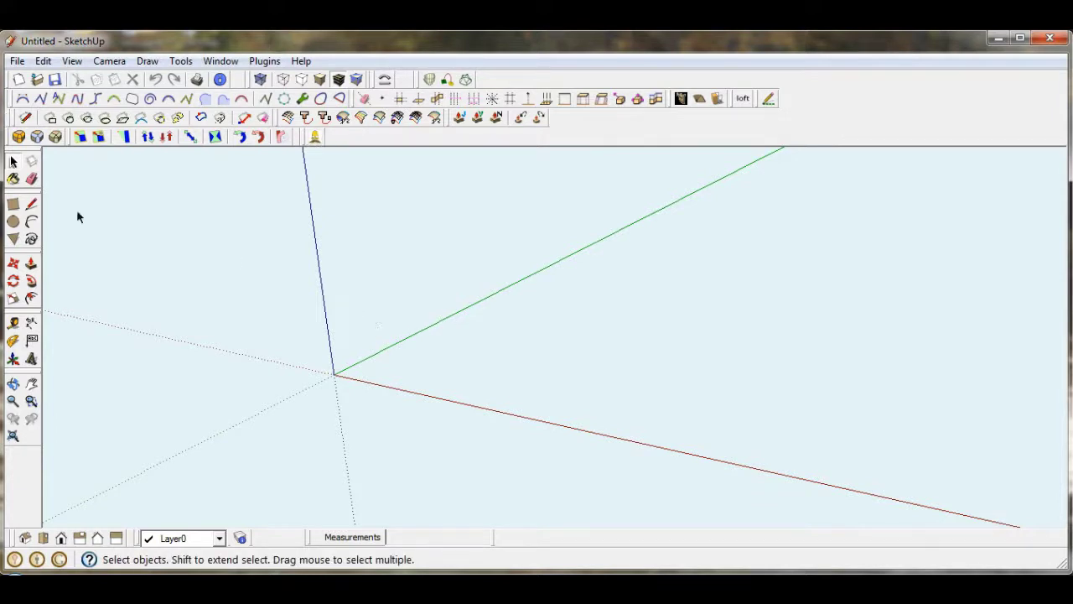
# Draw a rectangle from the origin and push/pull it up into a box
pyautogui.press('r')
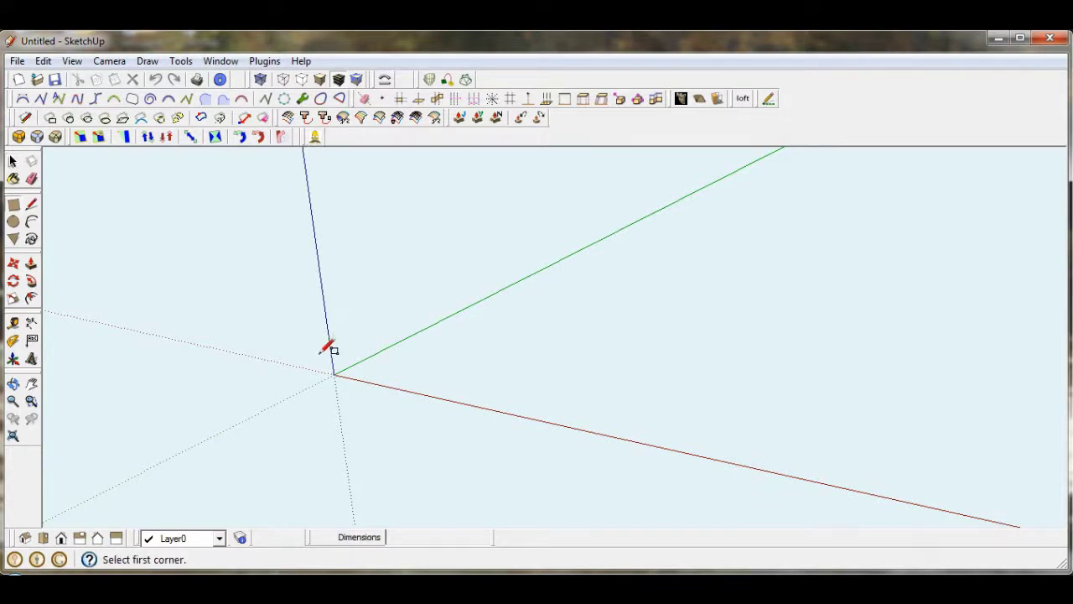
pyautogui.click(334, 374)
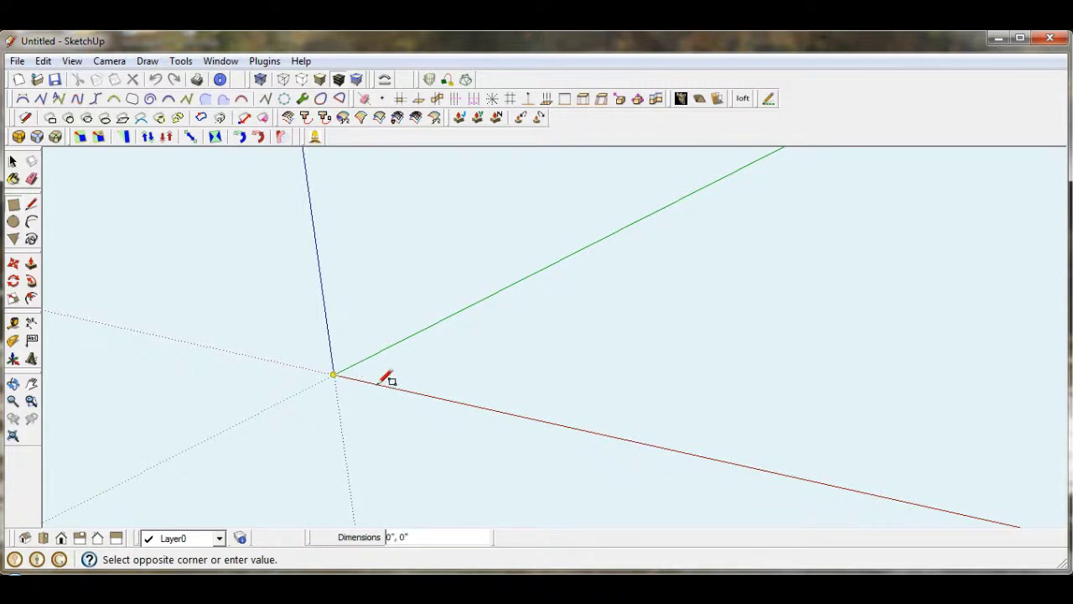
pyautogui.click(537, 340)
pyautogui.press('p')
pyautogui.moveTo(402, 362); pyautogui.dragTo(369, 196)
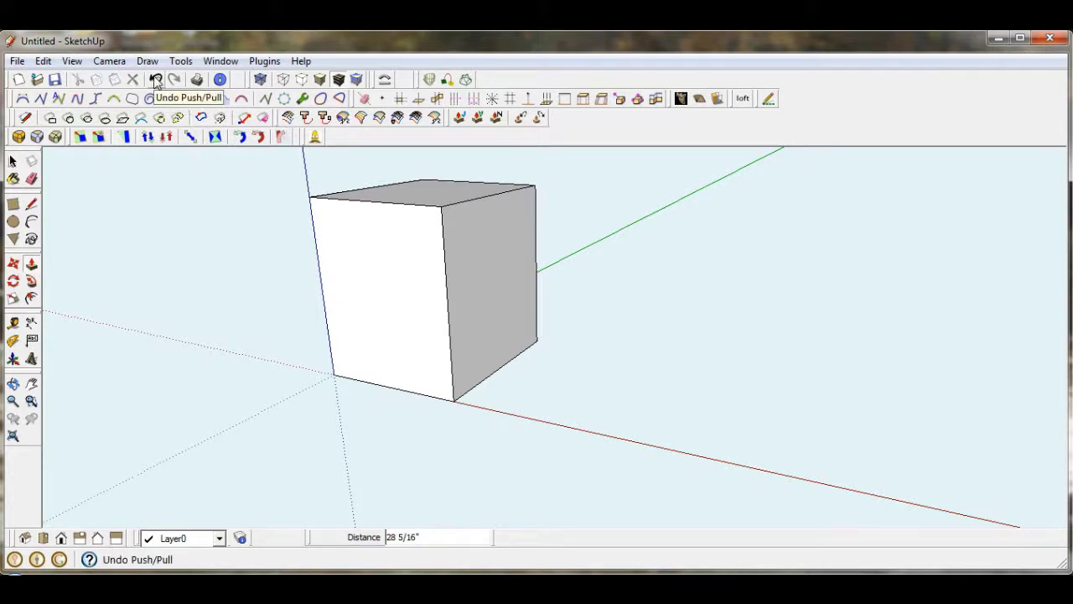
# Undo the push/pull with Homer's Doh! button, leaving a flat rectangle
pyautogui.click(44, 62)
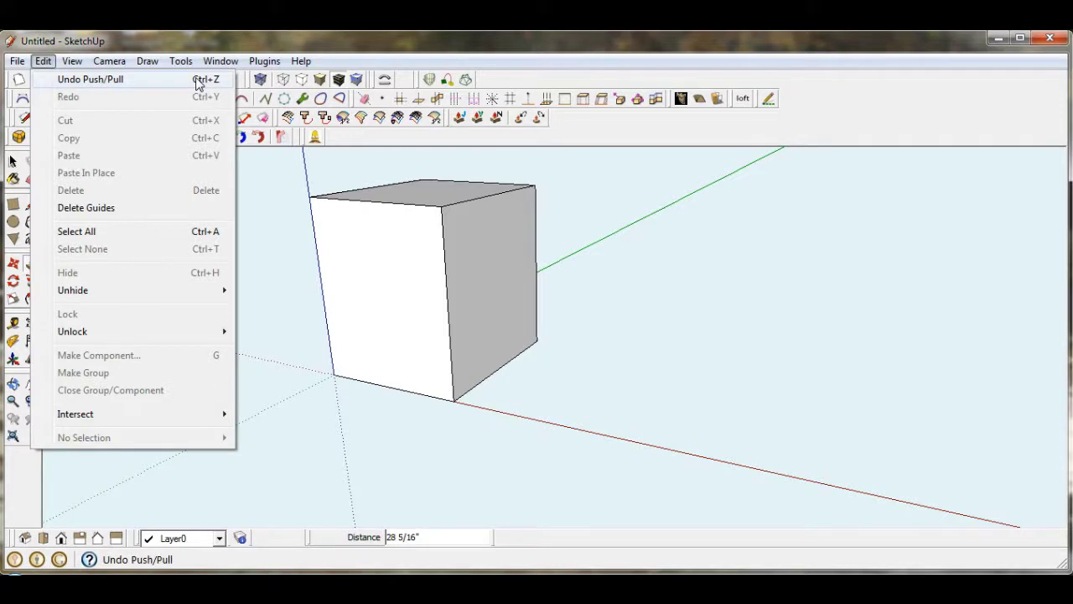
pyautogui.click(284, 286)
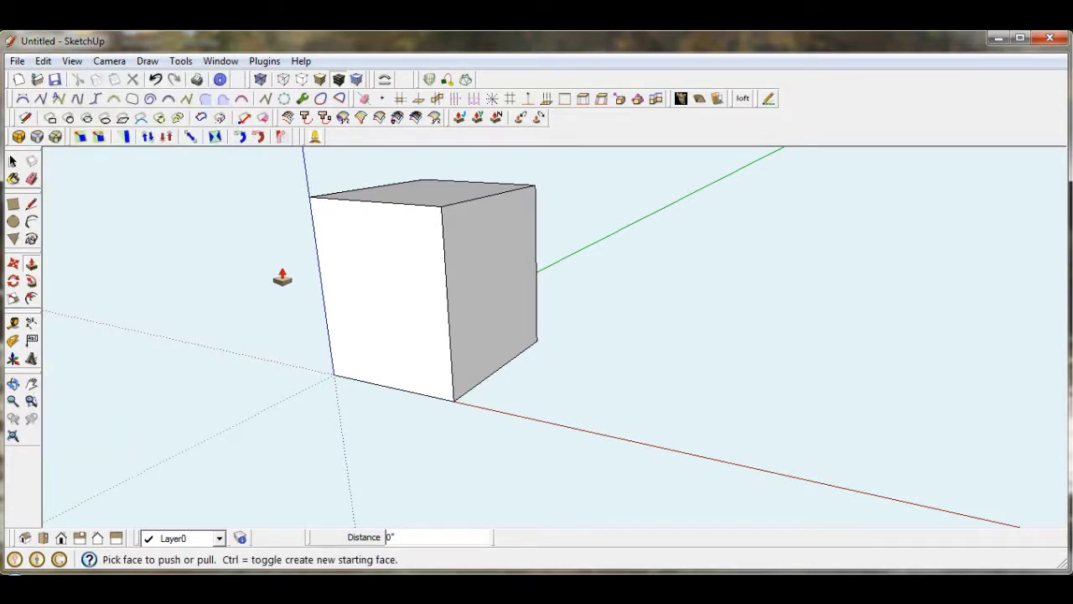
pyautogui.click(312, 139)
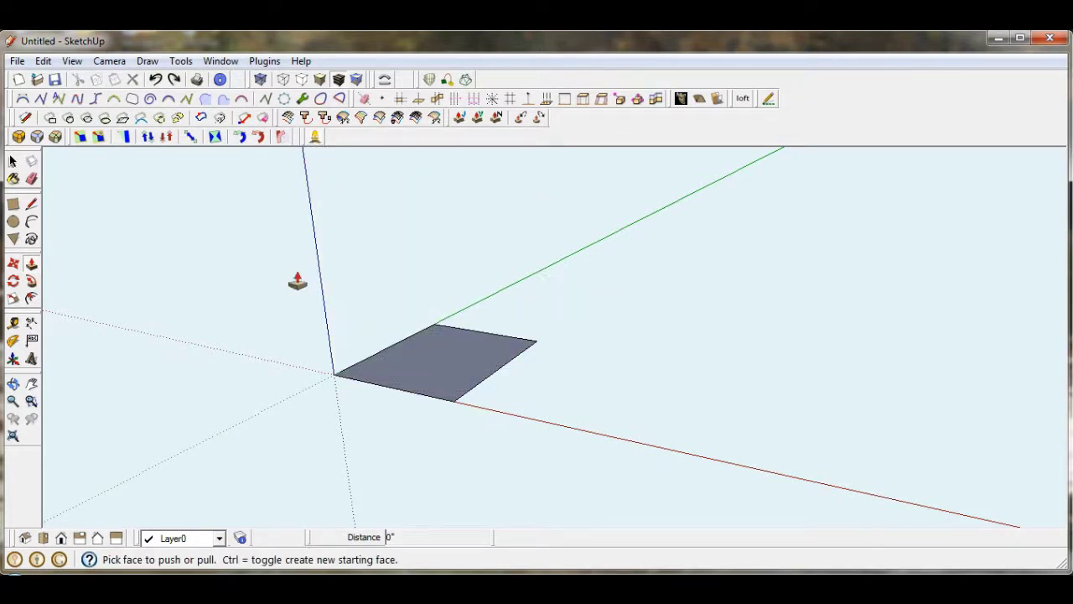
pyautogui.scroll(-2, 227, 284)
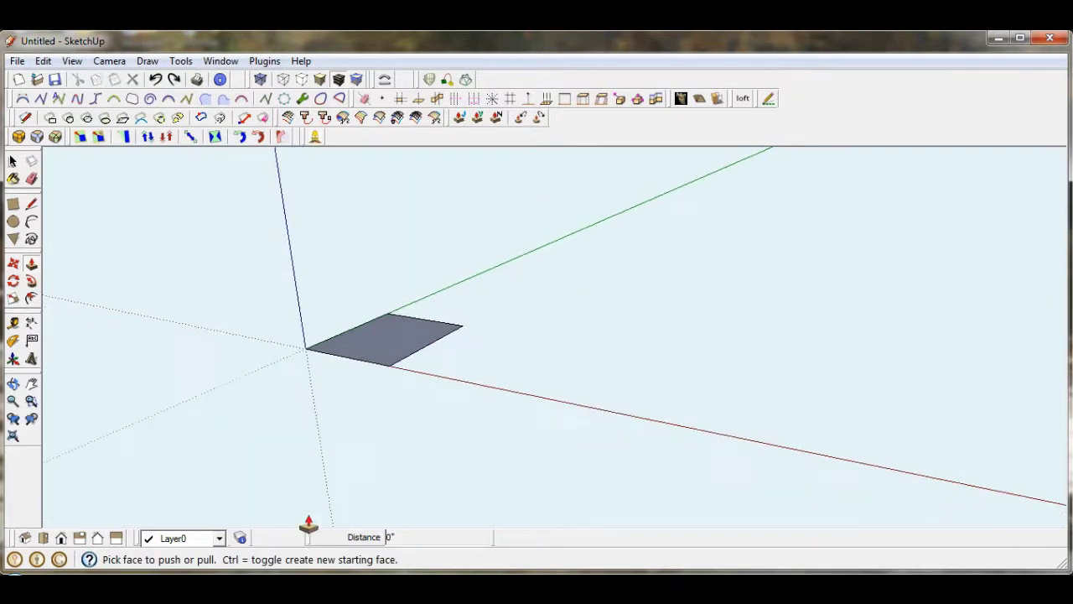
pyautogui.scroll(2, 302, 461)
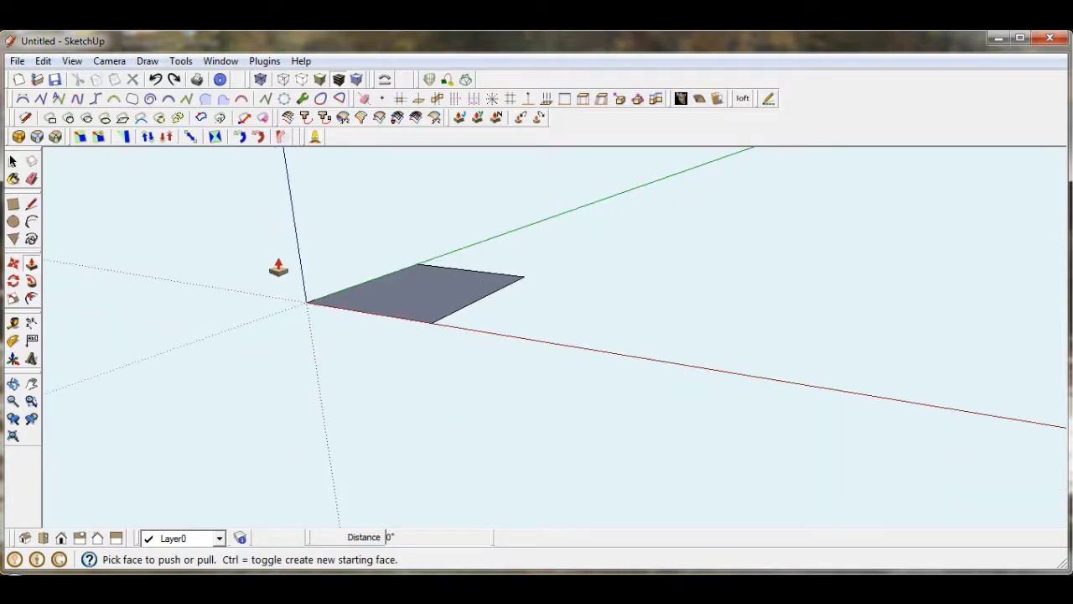